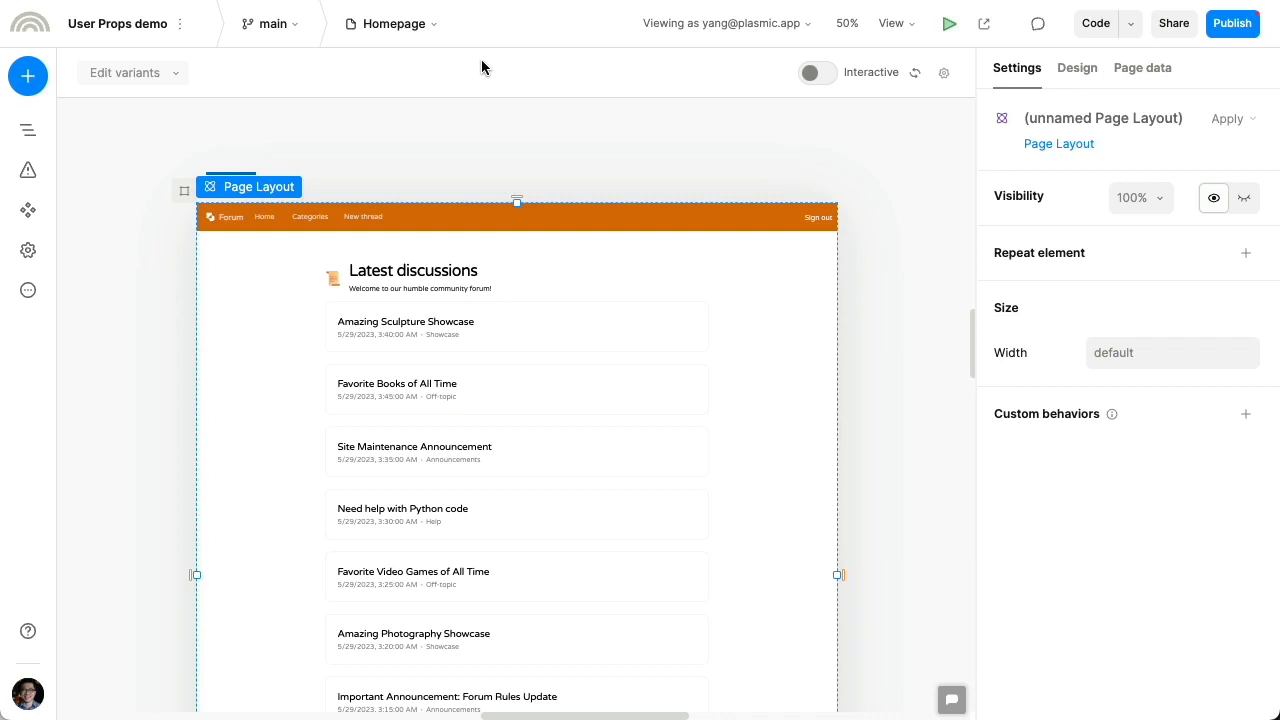
Create a new page named 'Profile Setup'
left_click(414, 38)
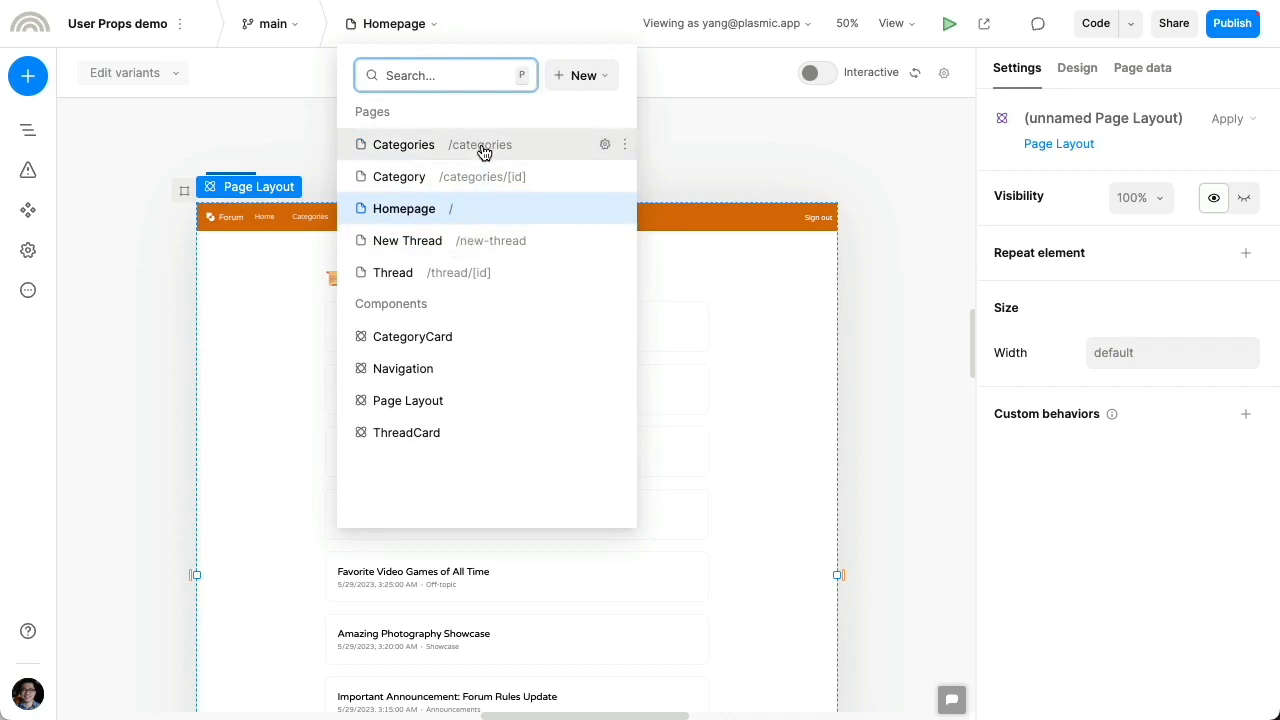
left_click(589, 79)
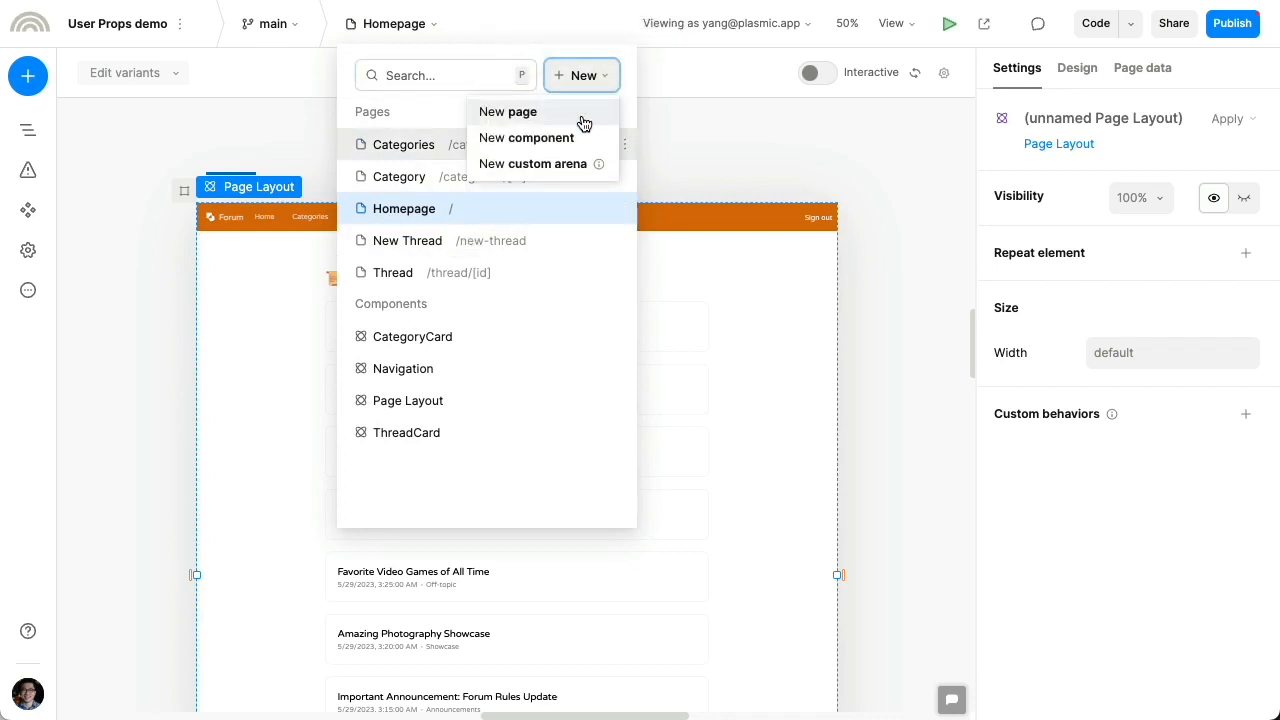
left_click(583, 121)
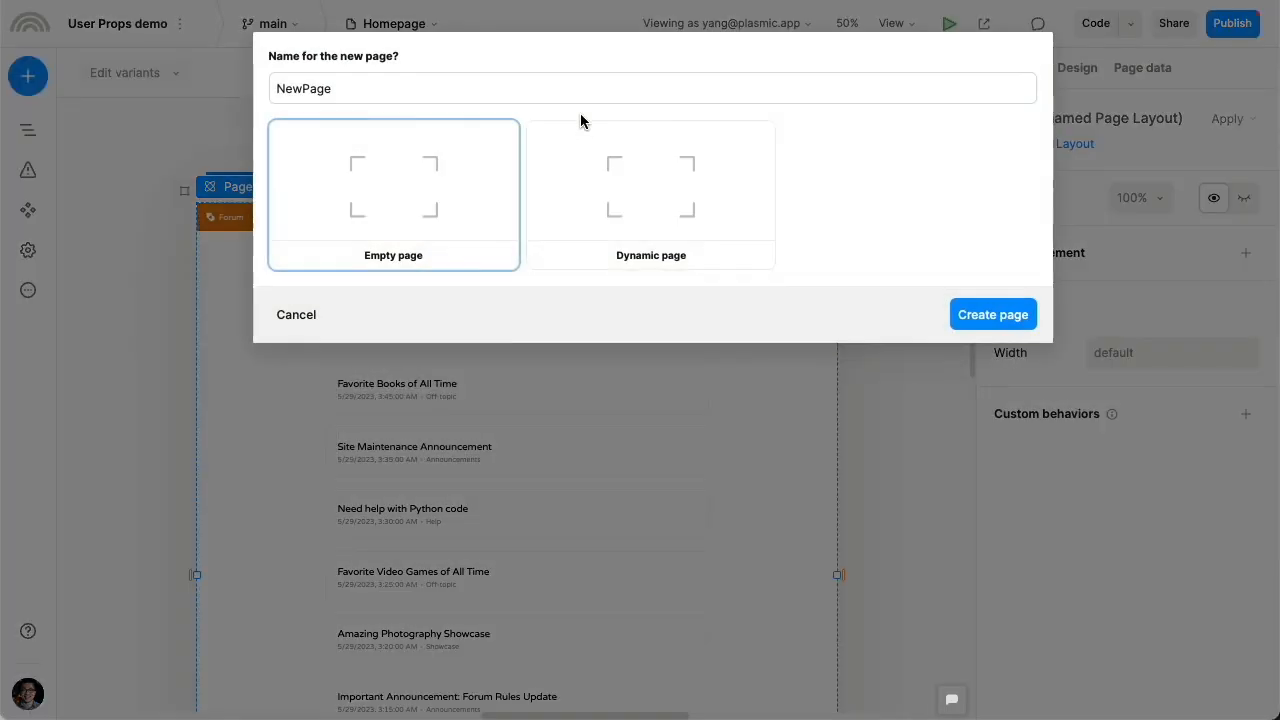
double_click(418, 97)
type("Profile ")
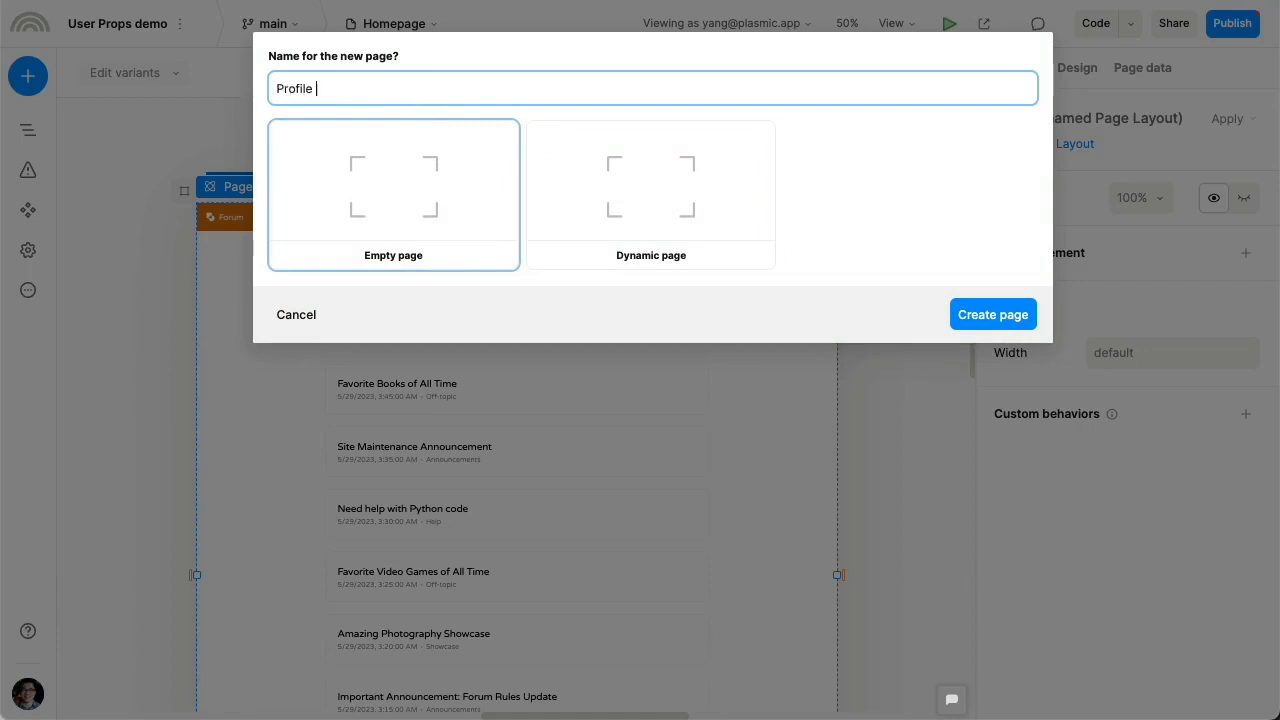
type("Setup")
key("Return")
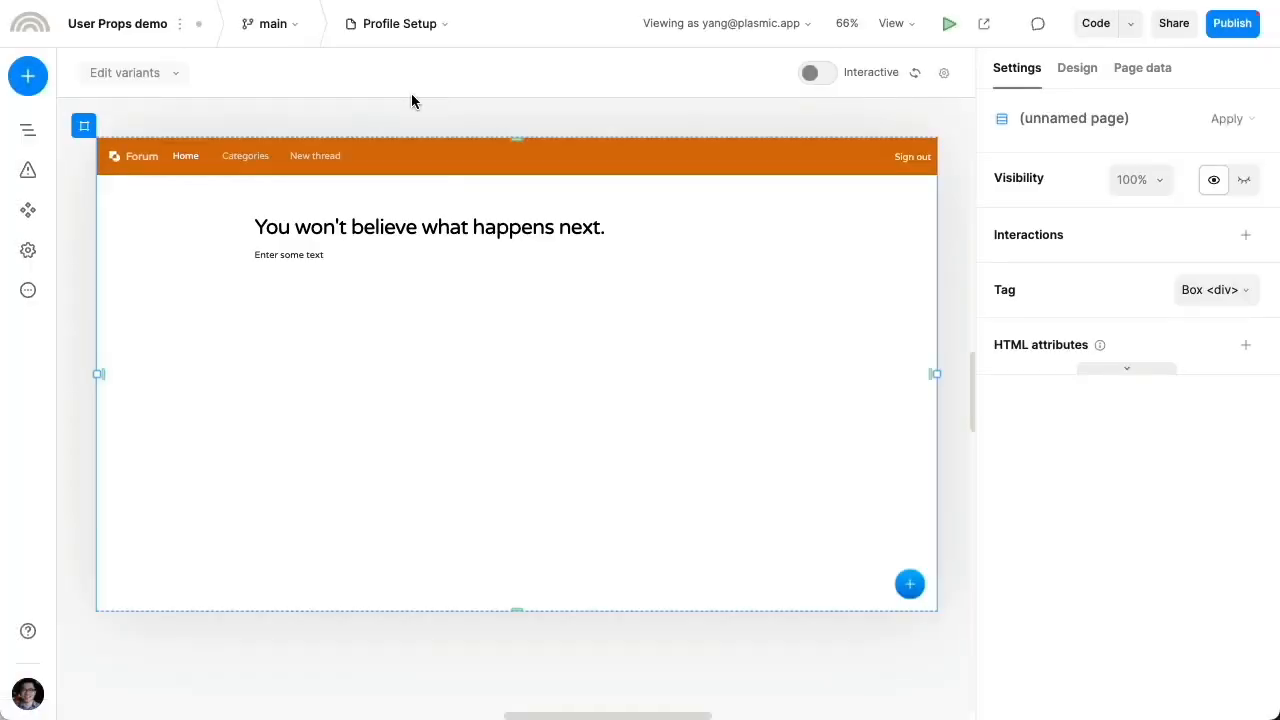
Change the heading to 'Let's get you set up!' and delete the 'Enter some text' paragraph
key("super+0")
scroll(436, 240, "up", 1)
double_click(424, 228)
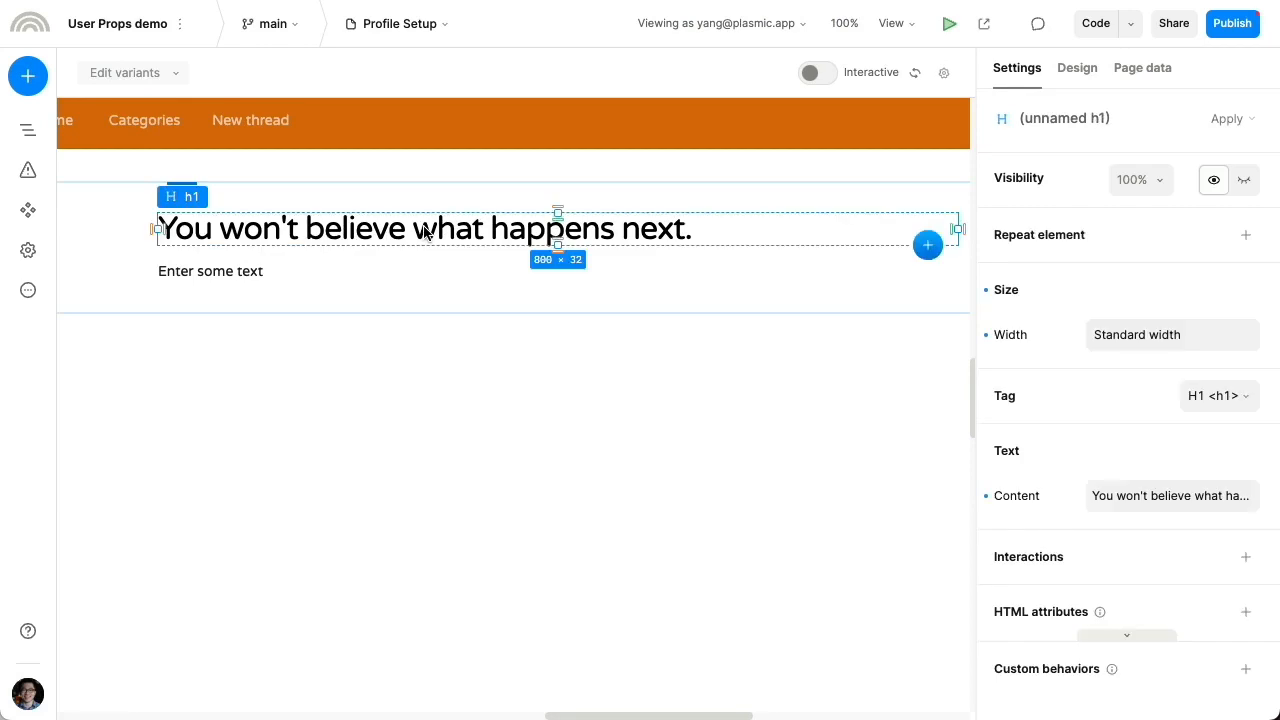
type("Let's get you set up!")
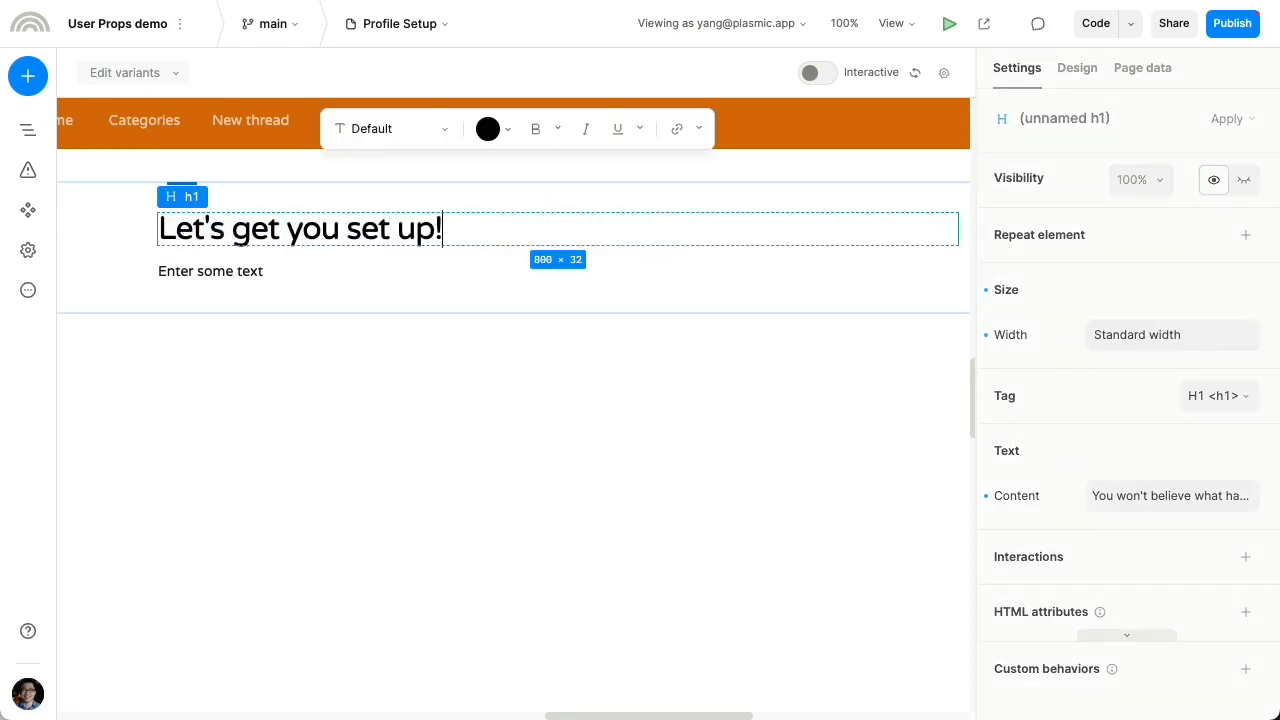
key("Escape")
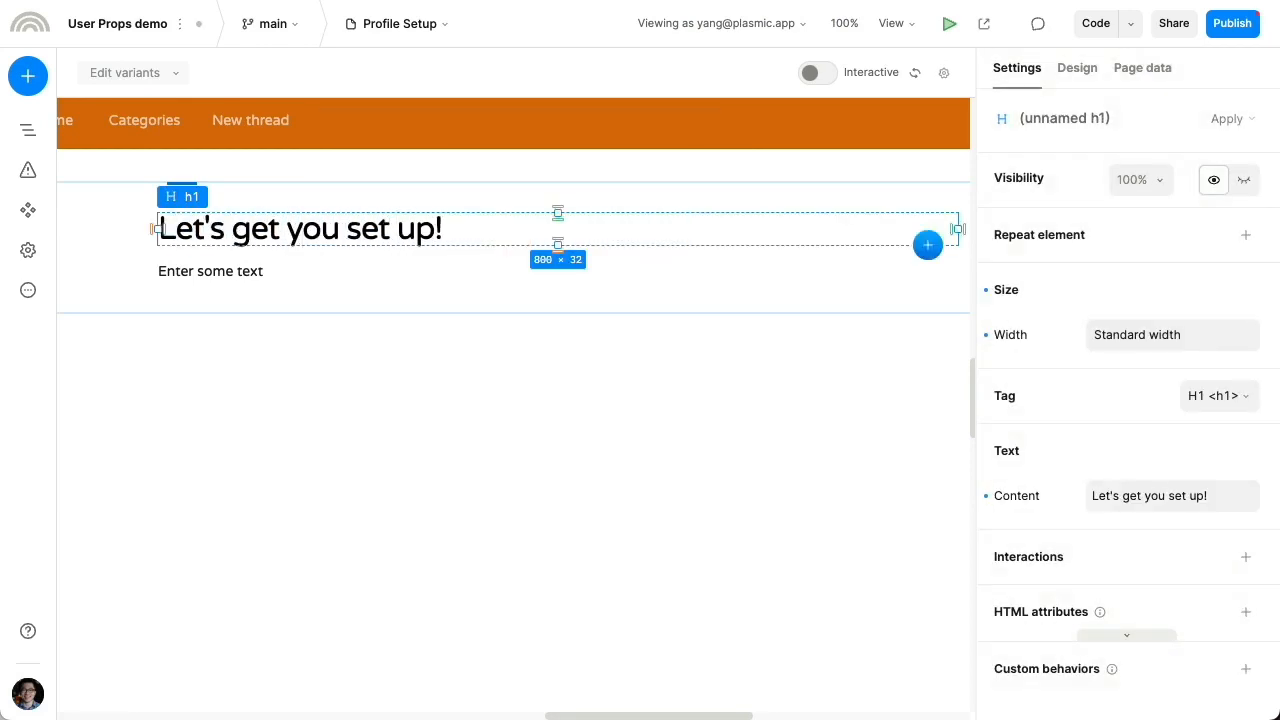
key("Tab")
key("Delete")
Insert a Form component below the heading
type("q")
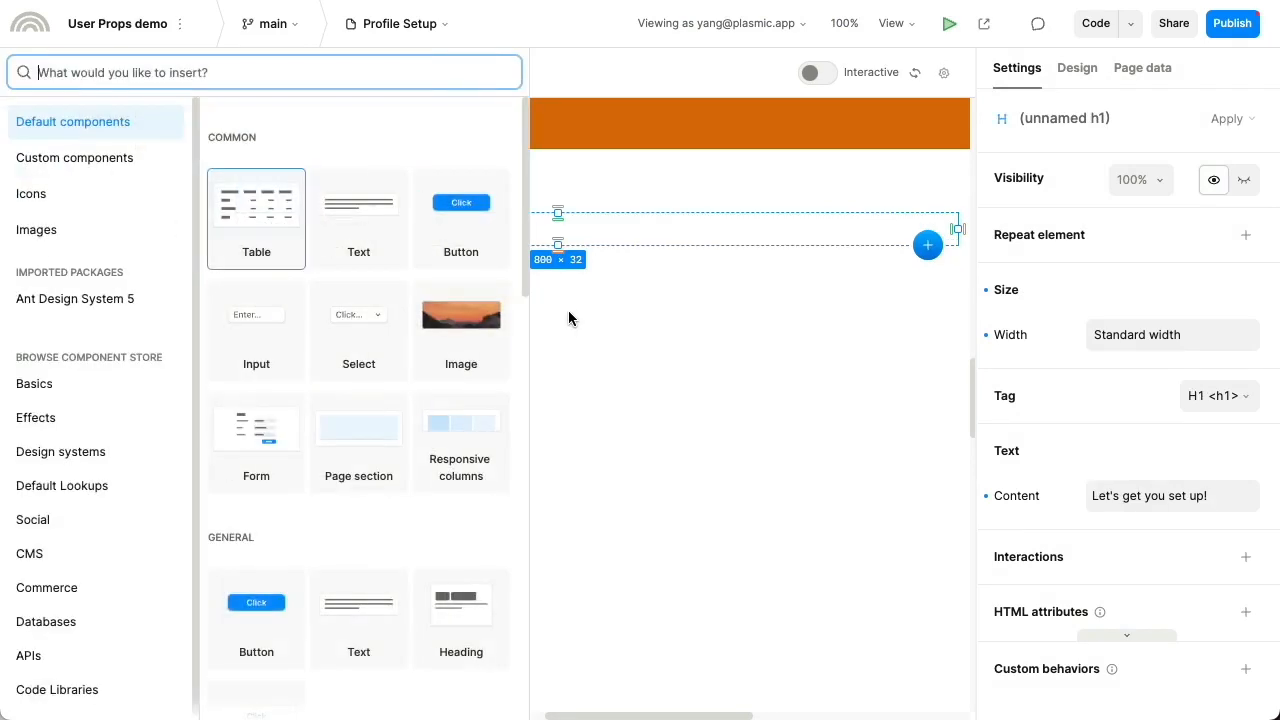
type("form")
key("Return")
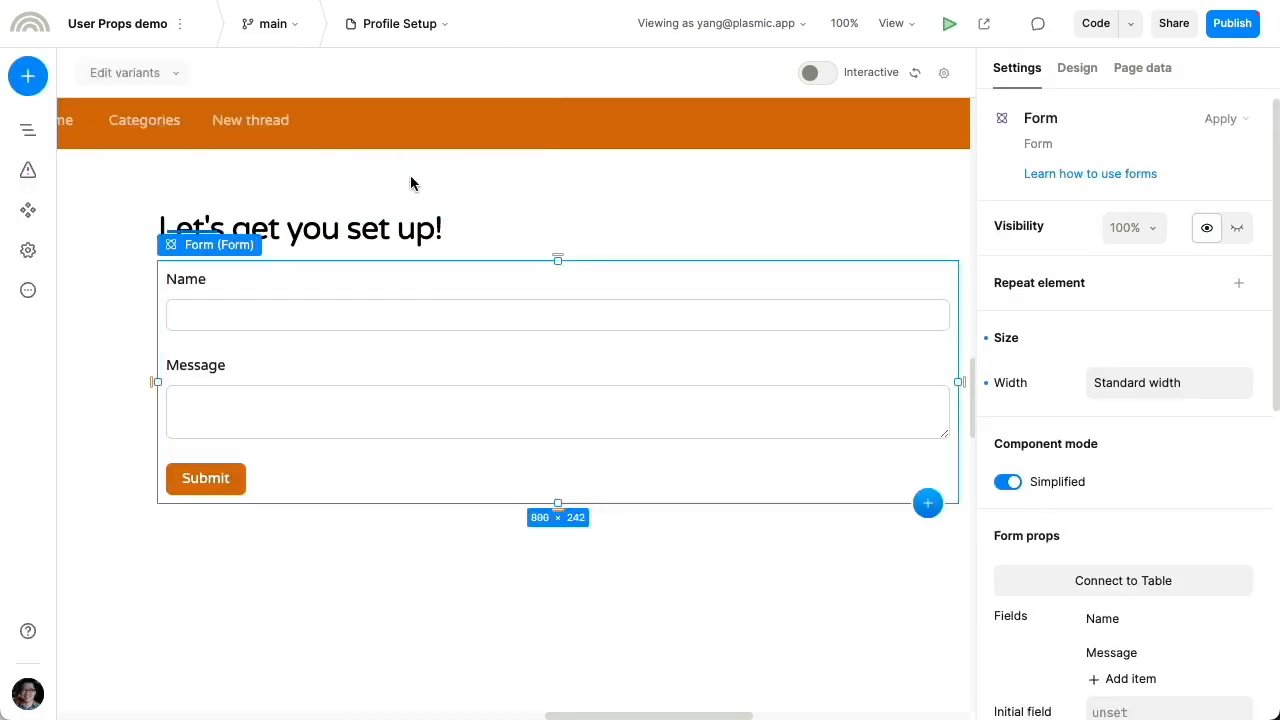
scroll(1089, 574, "down", 4)
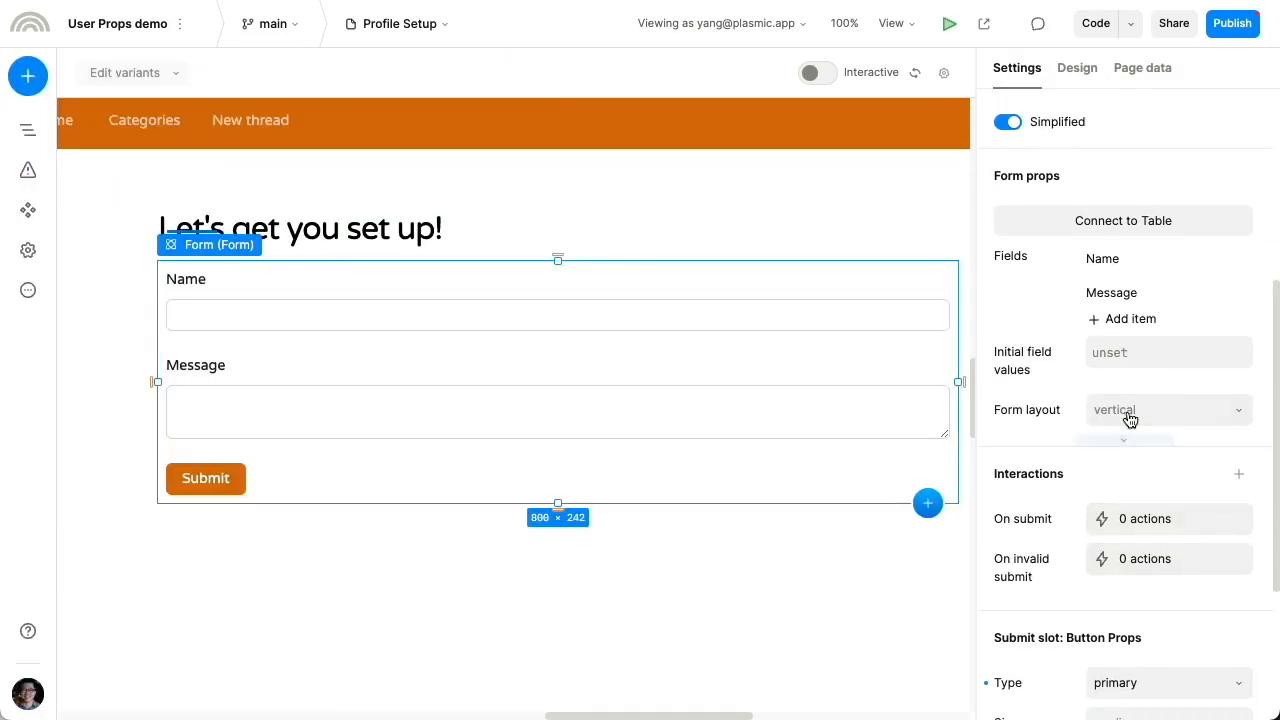
Rename the form's Message field to label 'Bio' with field key 'bio'
left_click(1112, 293)
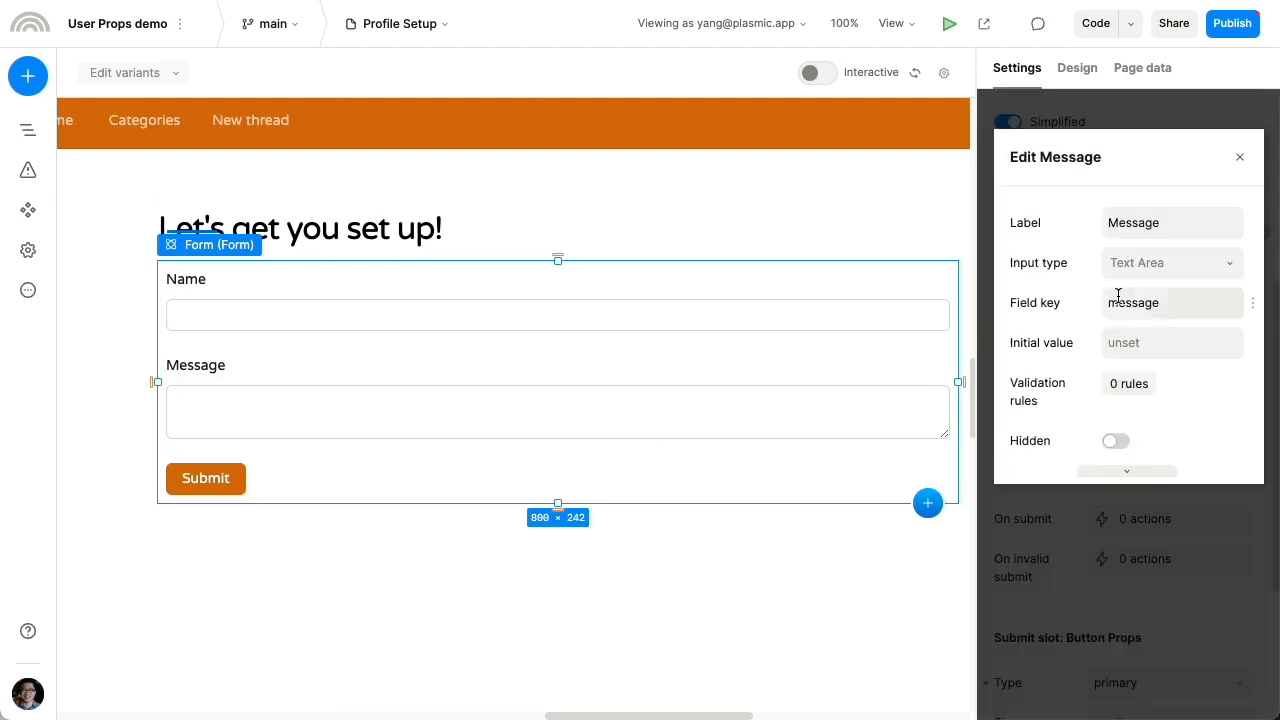
double_click(1144, 225)
type("Bio")
double_click(1143, 300)
type("bio")
left_click(1162, 540)
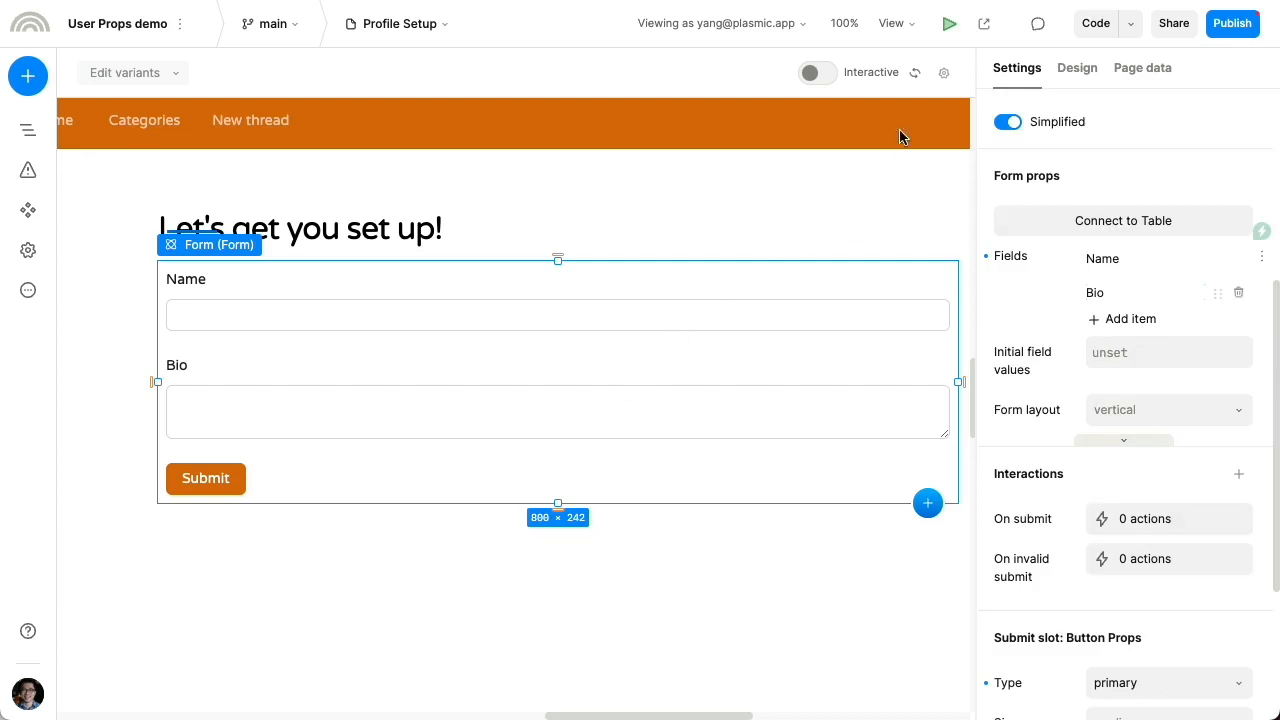
In interactive mode, fill the form with a name and the bio 'Hello!', then exit interactive mode
left_click(818, 72)
left_click(679, 312)
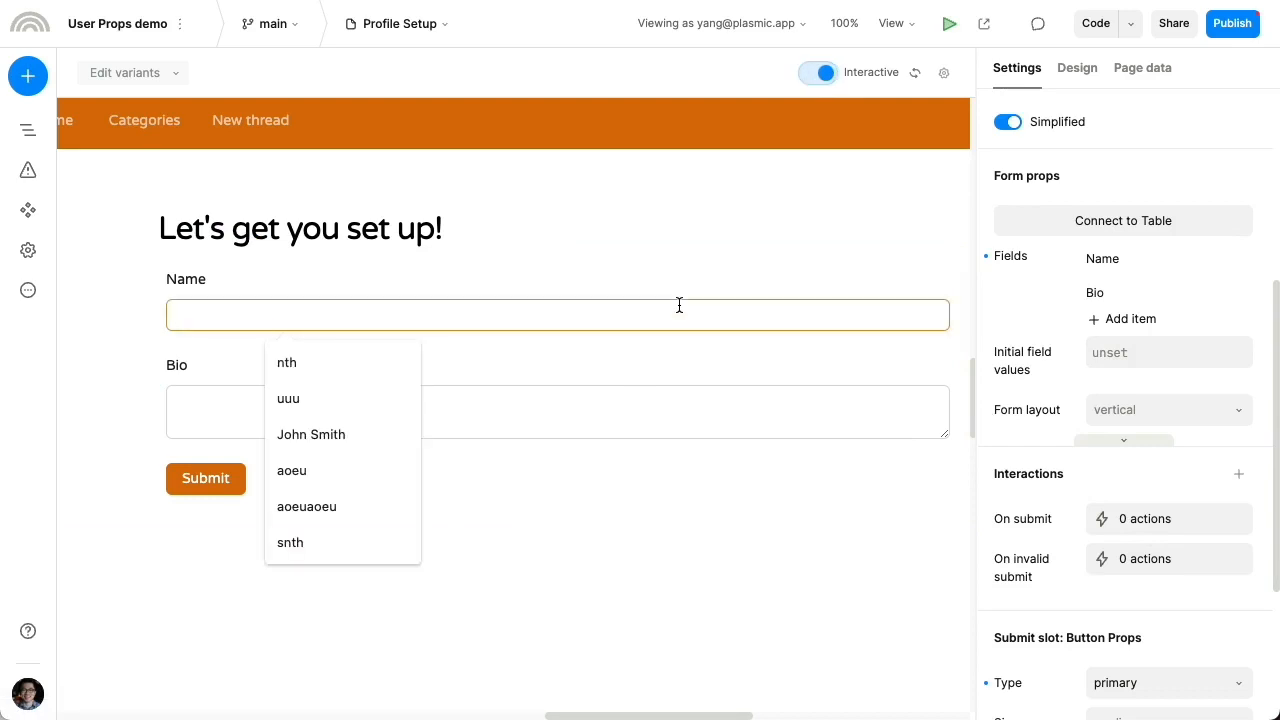
type("Yang")
key("Tab")
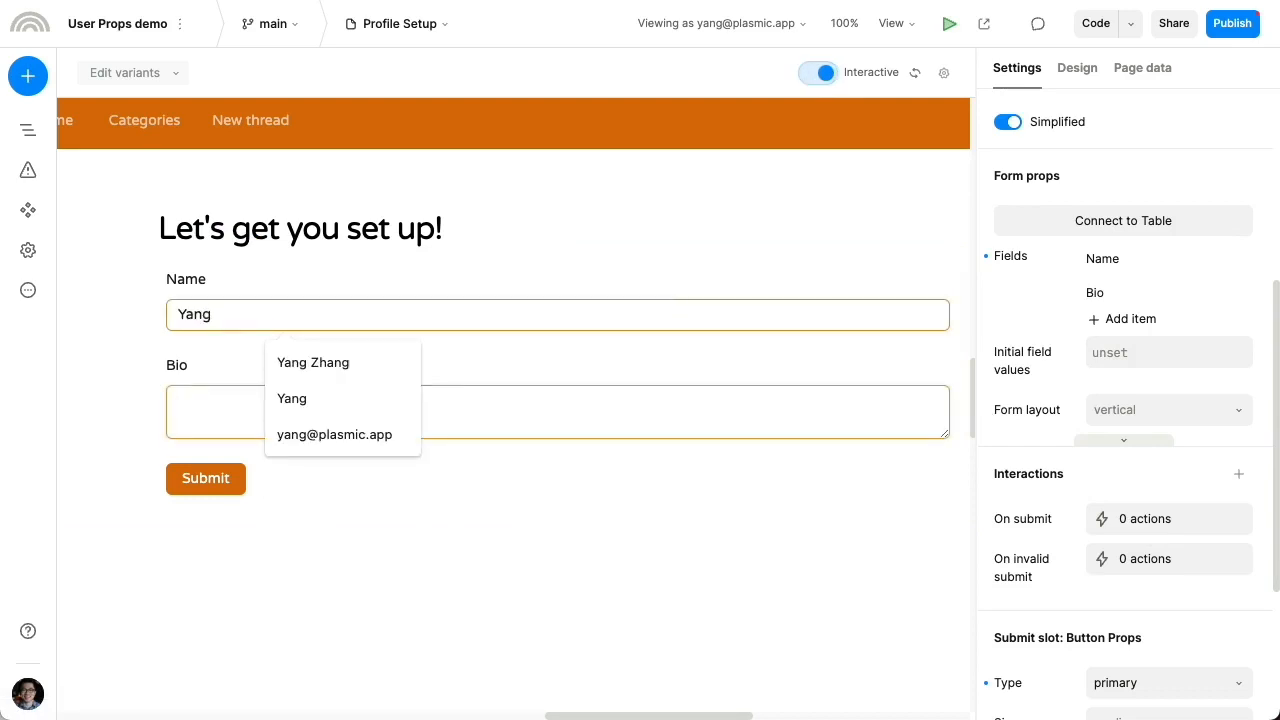
type("Hello!")
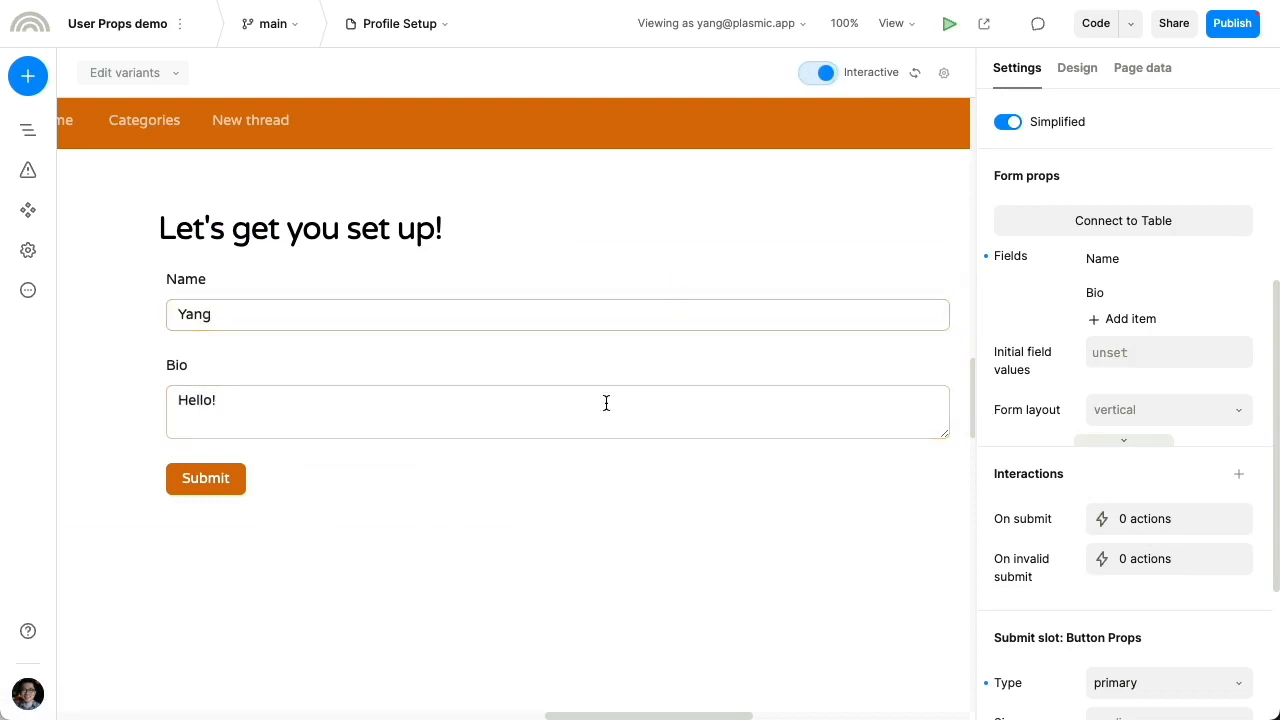
left_click(818, 72)
scroll(1106, 457, "down", 3)
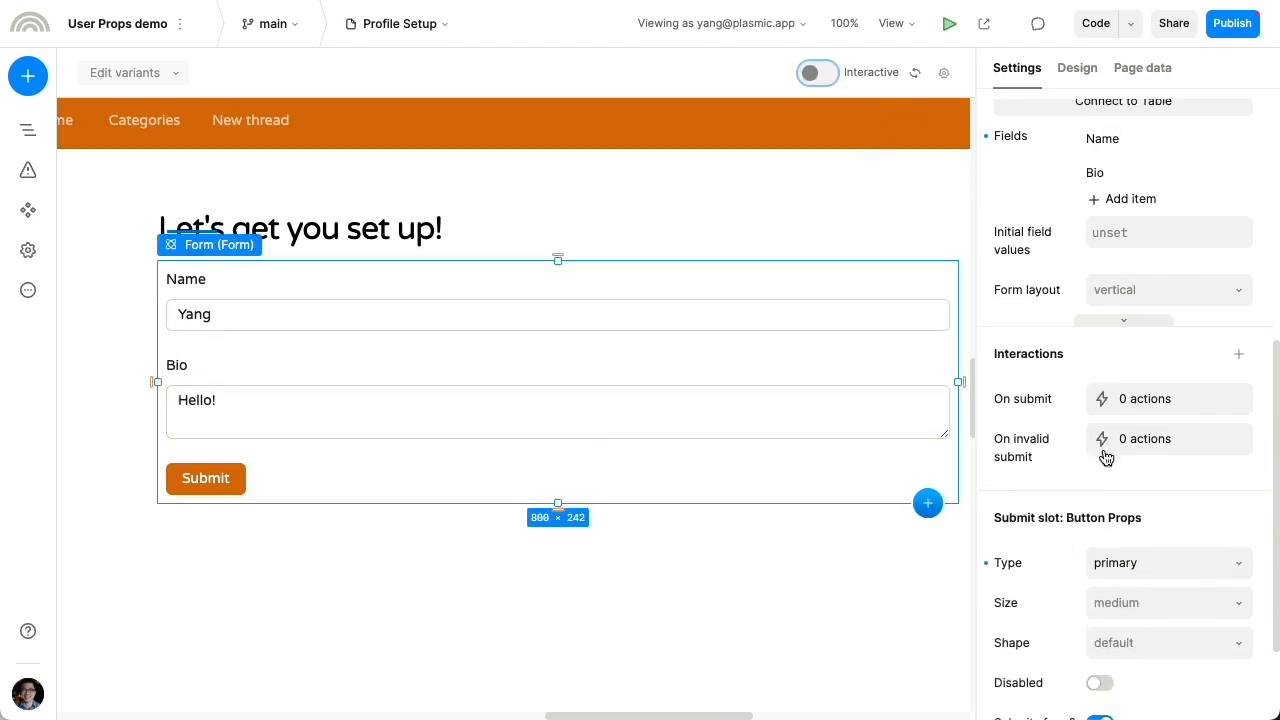
scroll(1106, 457, "up", 3)
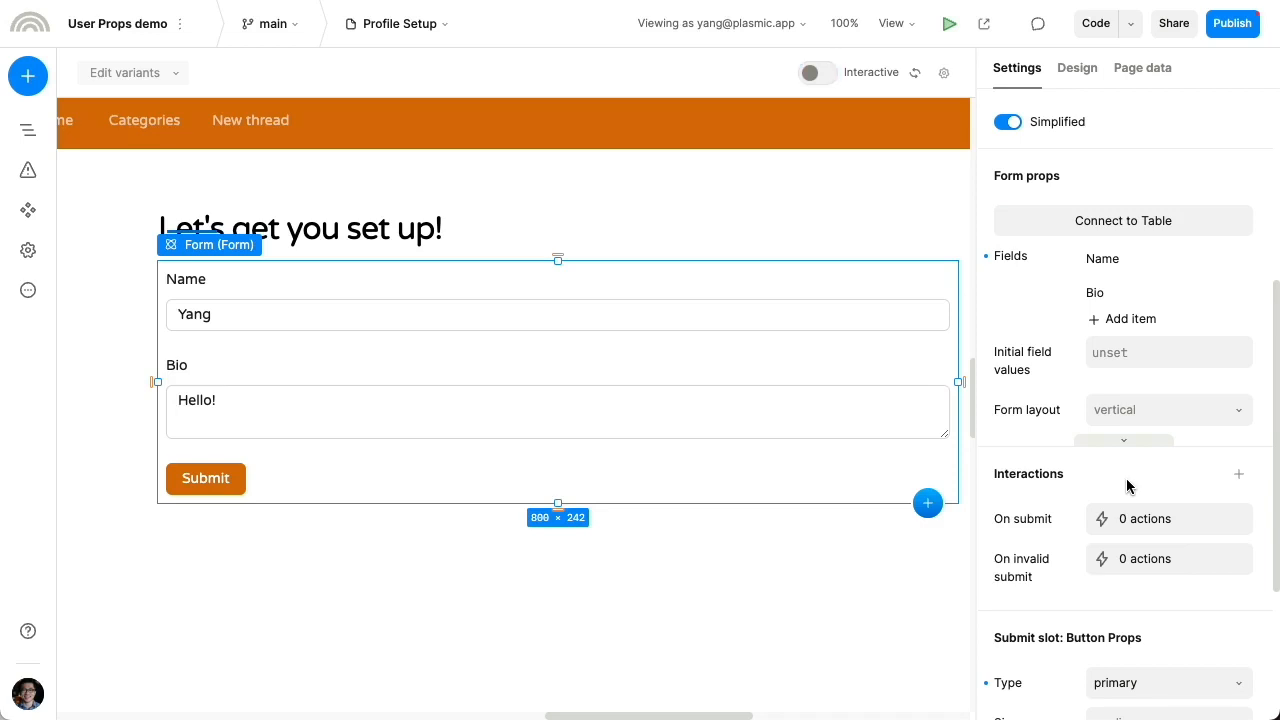
left_click(1128, 522)
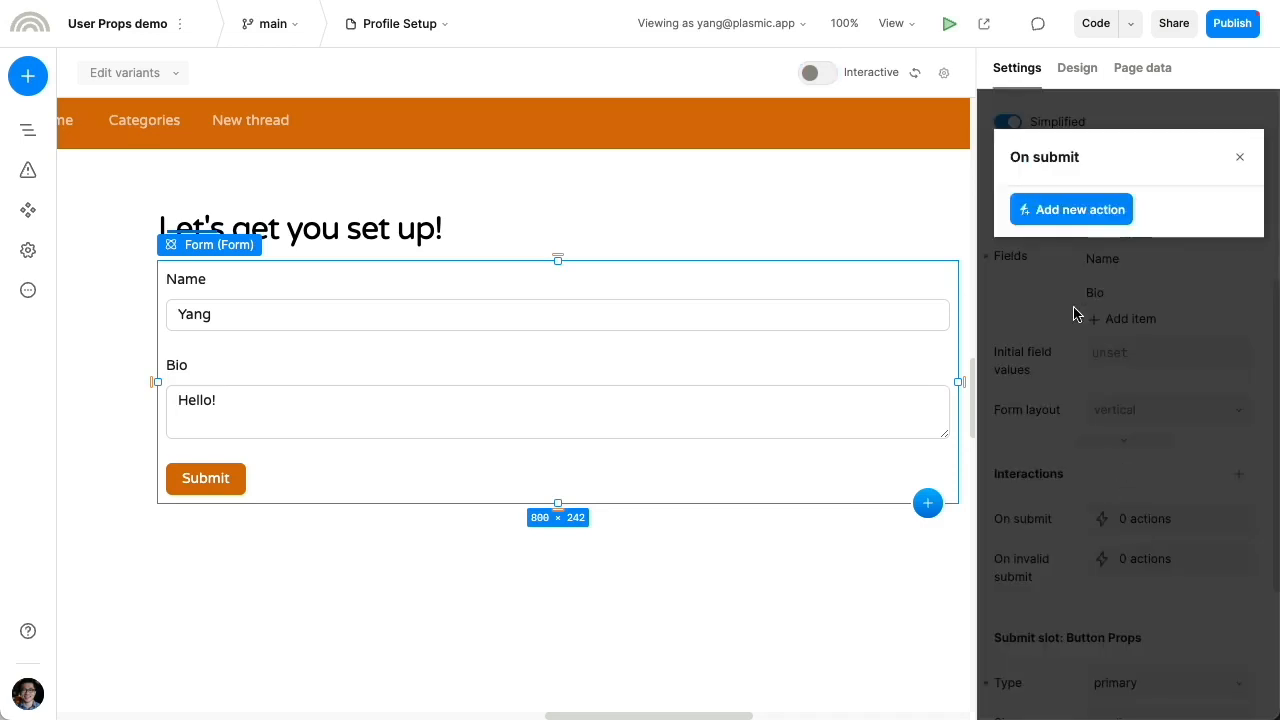
Add a new On submit action of type Use integration
left_click(1066, 210)
left_click(1086, 301)
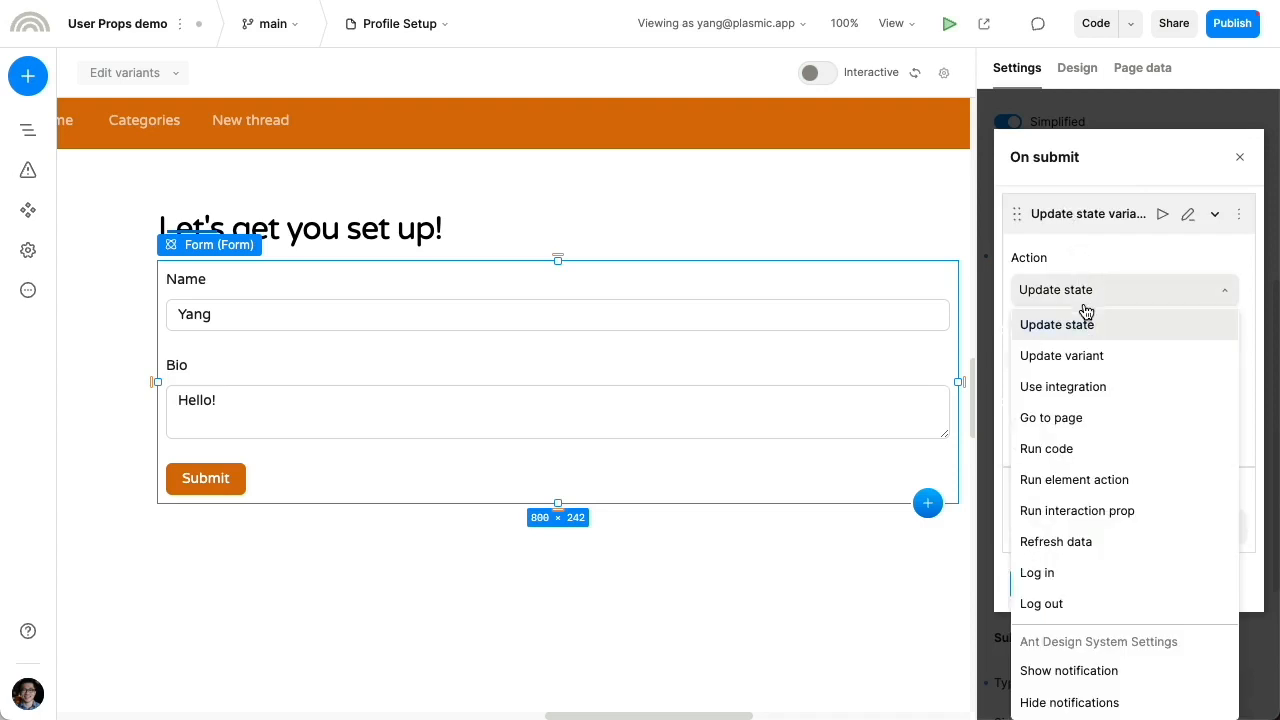
left_click(1075, 386)
left_click(1078, 368)
Configure the operation as Forum with users integration, Create row, users table
left_click(508, 162)
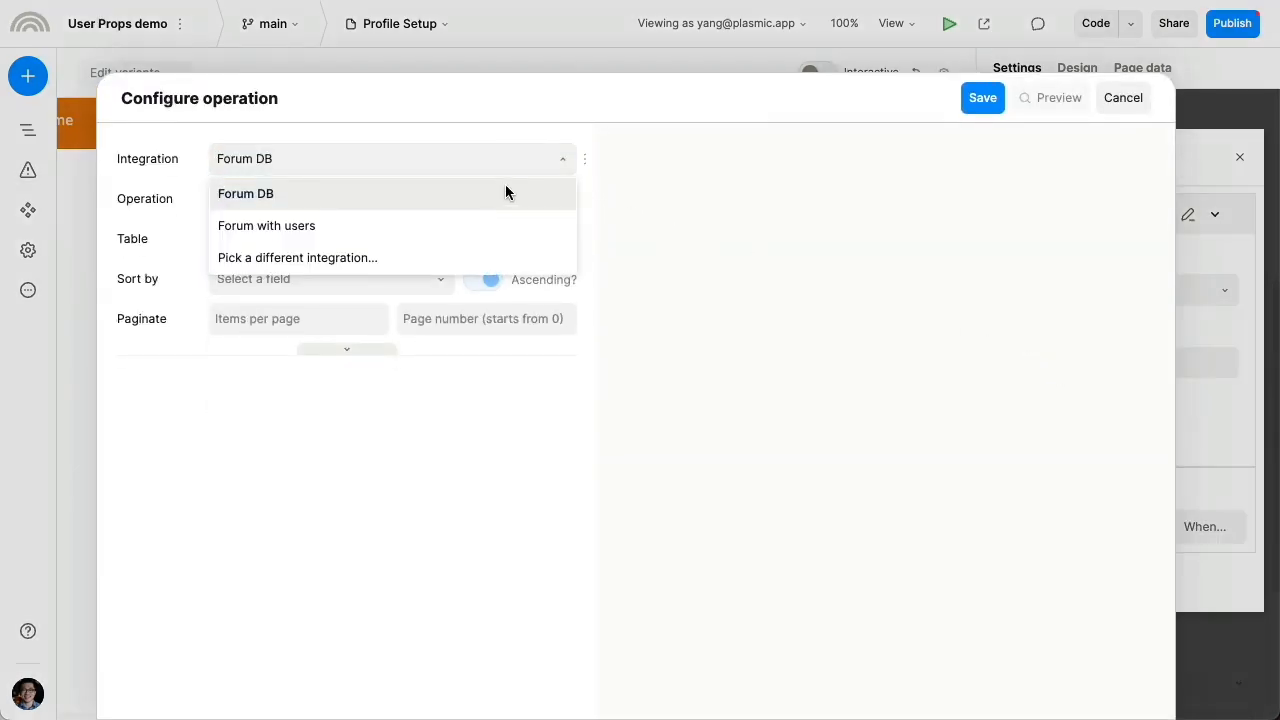
left_click(498, 221)
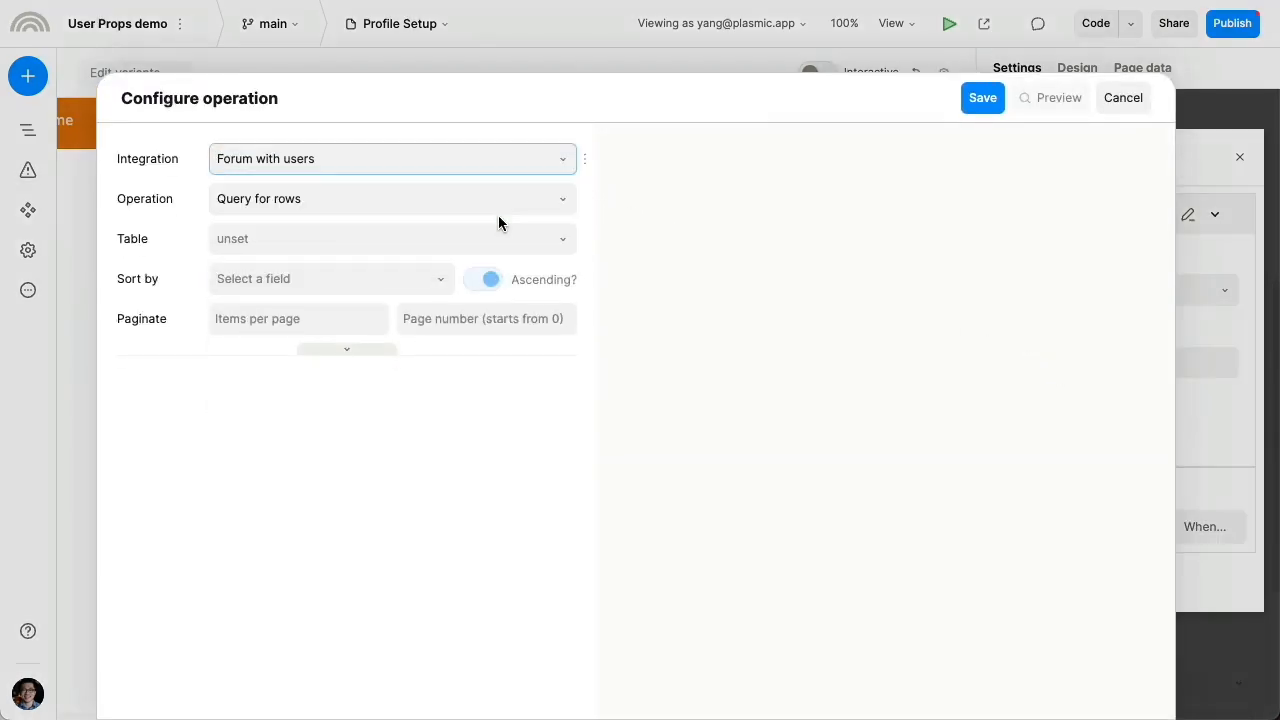
left_click(278, 205)
left_click(290, 299)
left_click(372, 240)
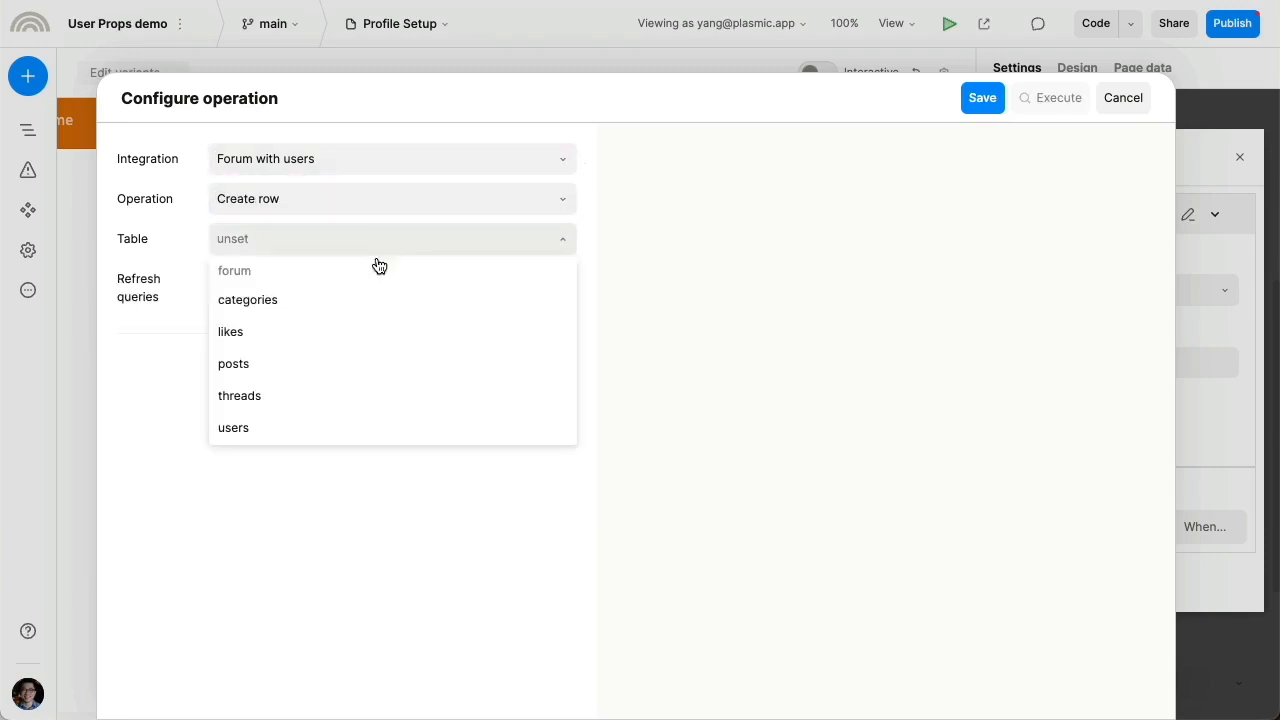
left_click(384, 425)
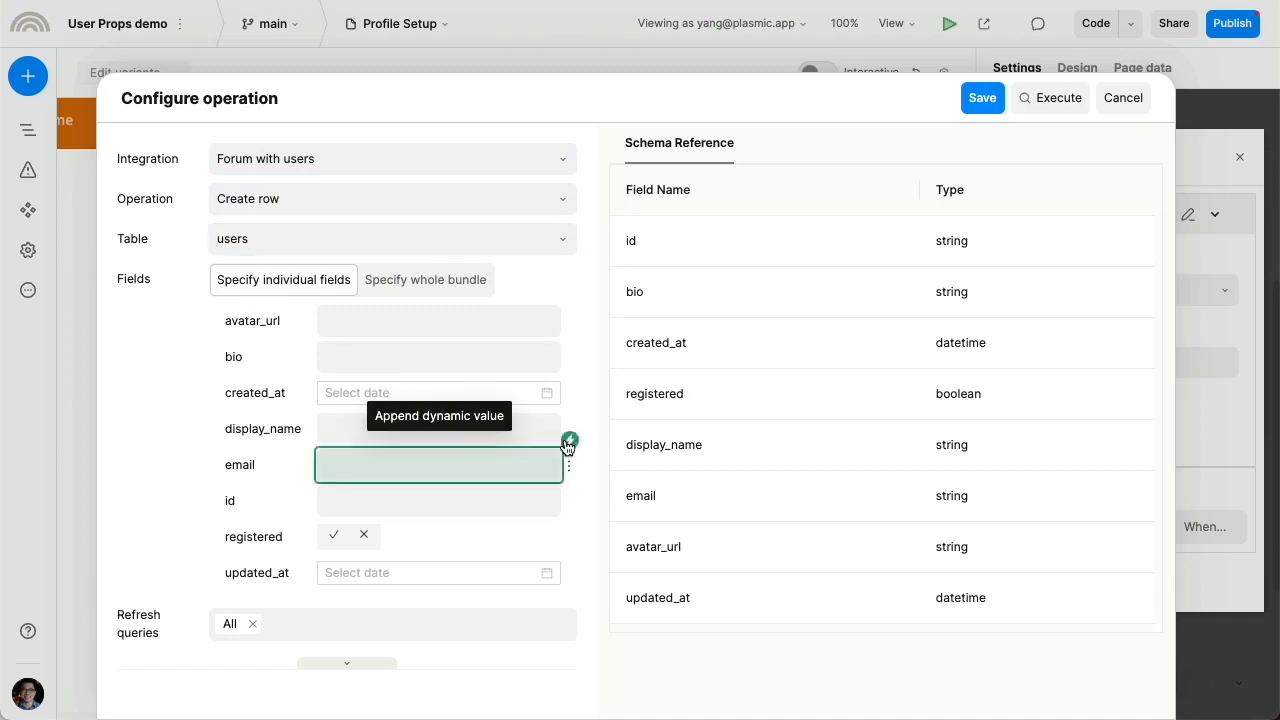
Bind email to currentUser.email and display_name to form.value.name
left_click(567, 442)
left_click(212, 195)
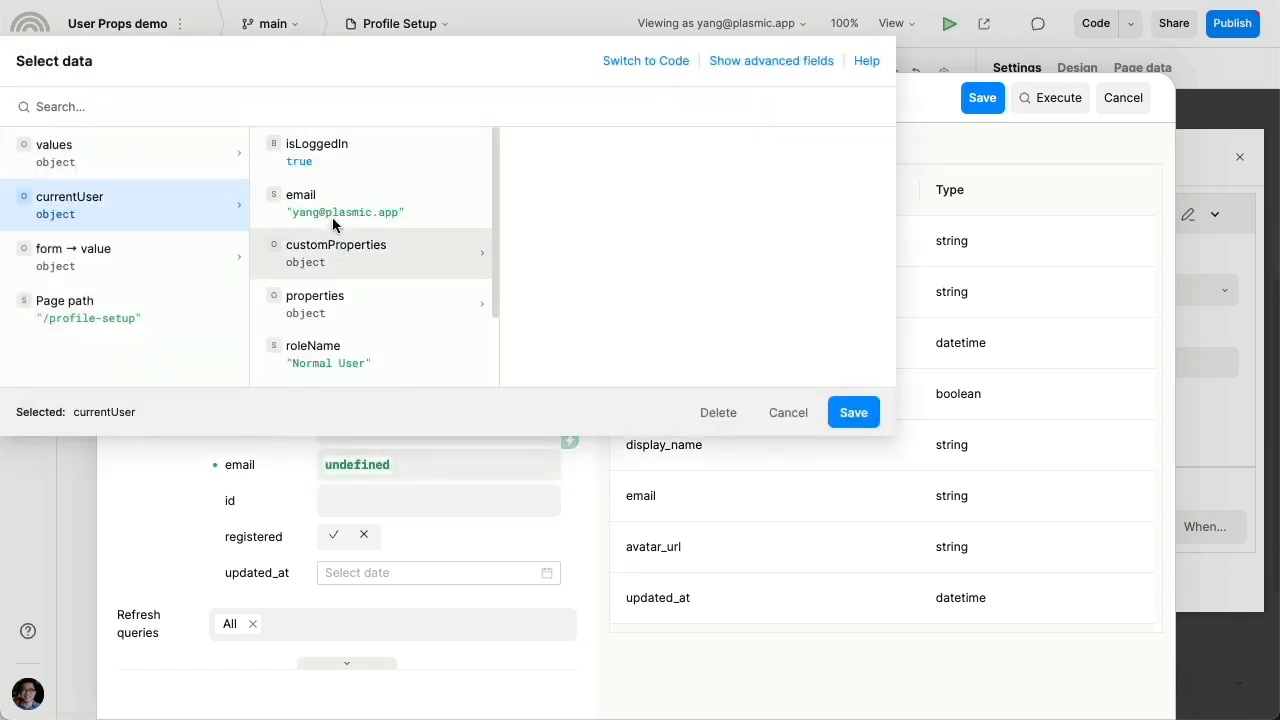
left_click(335, 212)
left_click(833, 416)
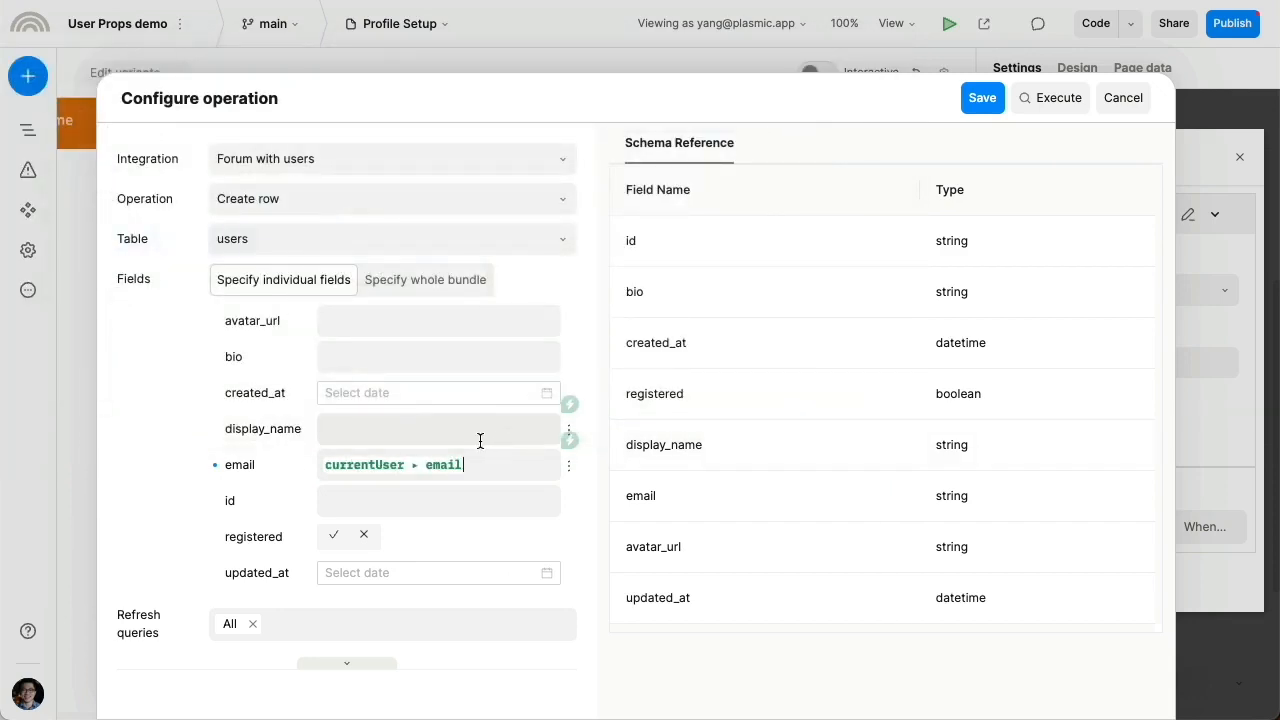
left_click(569, 404)
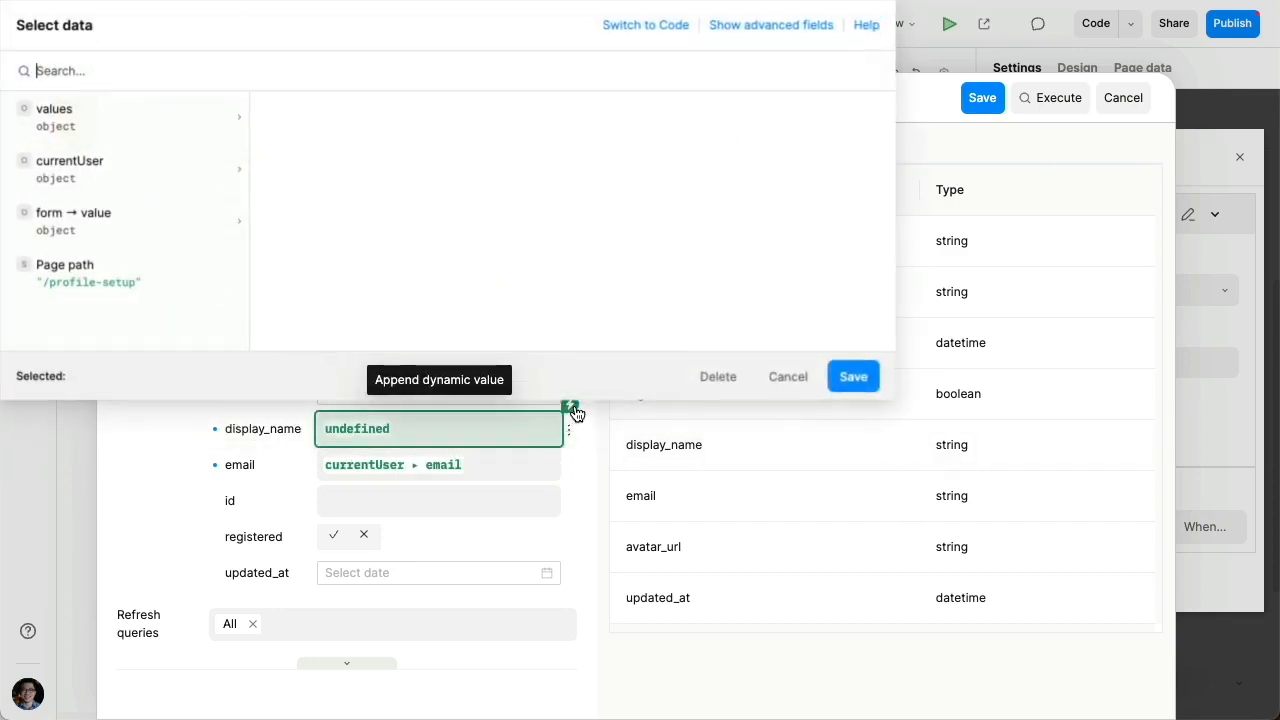
left_click(90, 220)
left_click(293, 125)
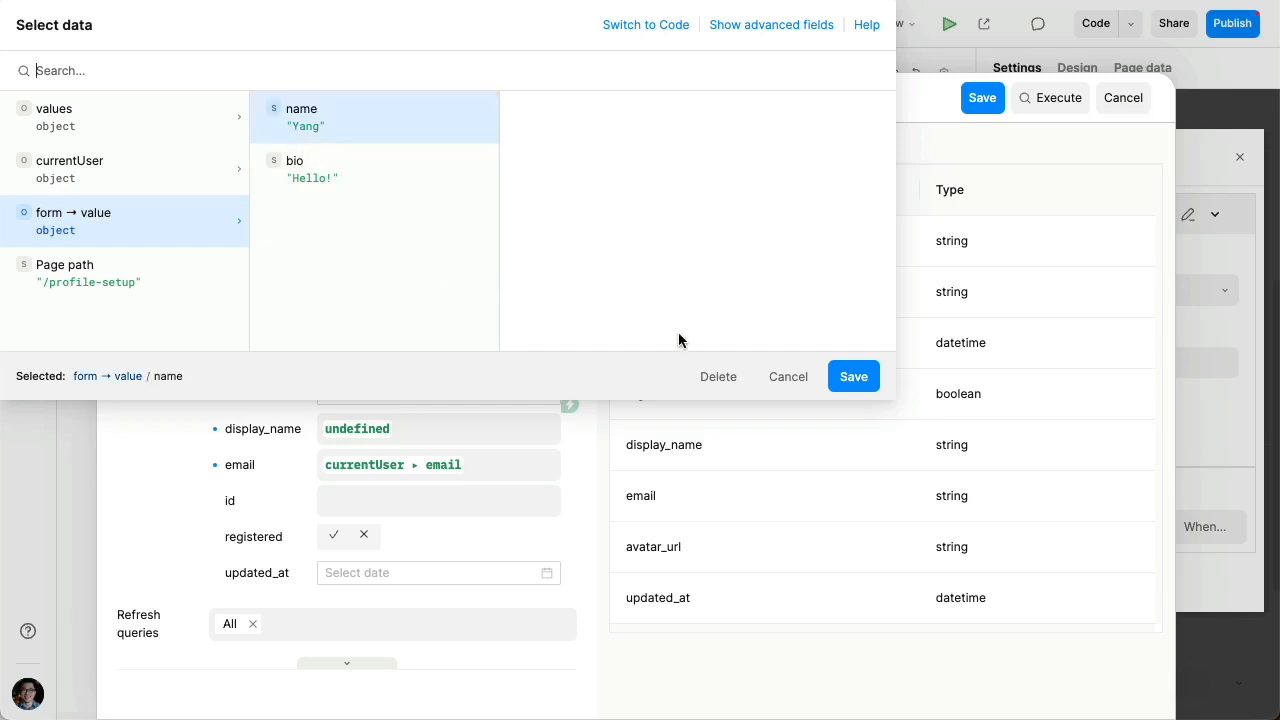
left_click(853, 377)
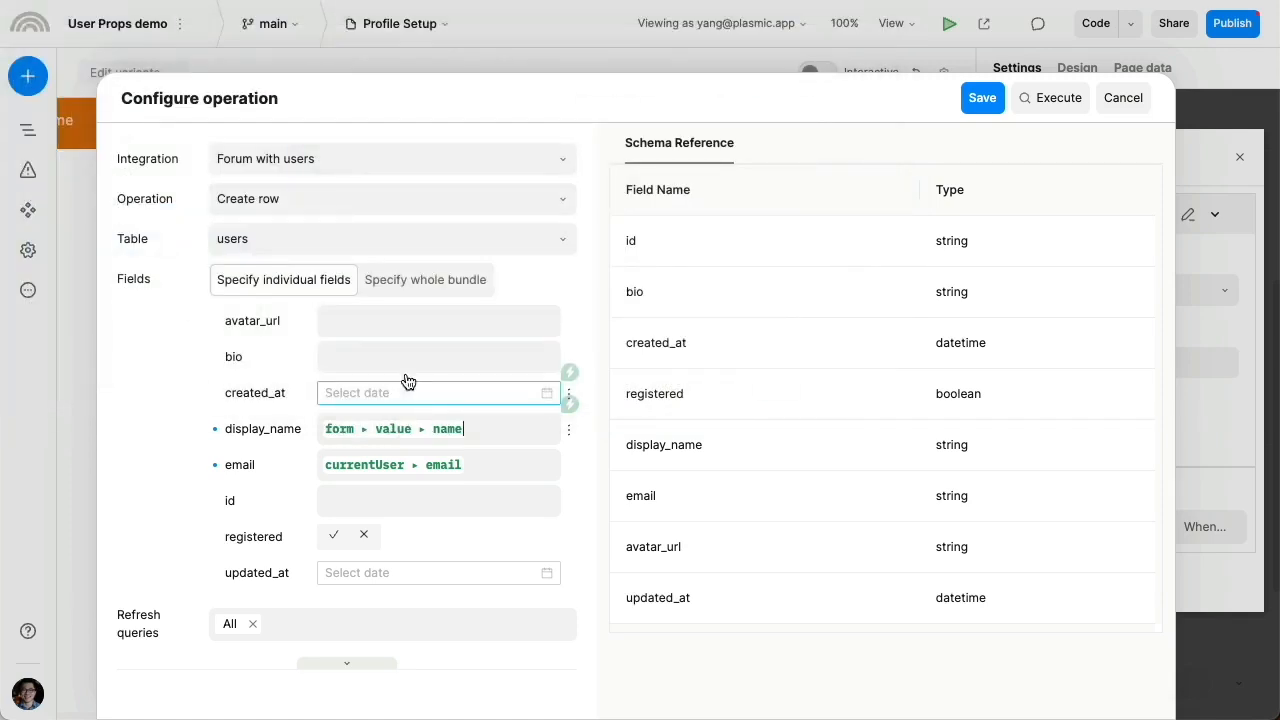
Bind bio to form.value.bio and save the Create row operation
left_click(566, 333)
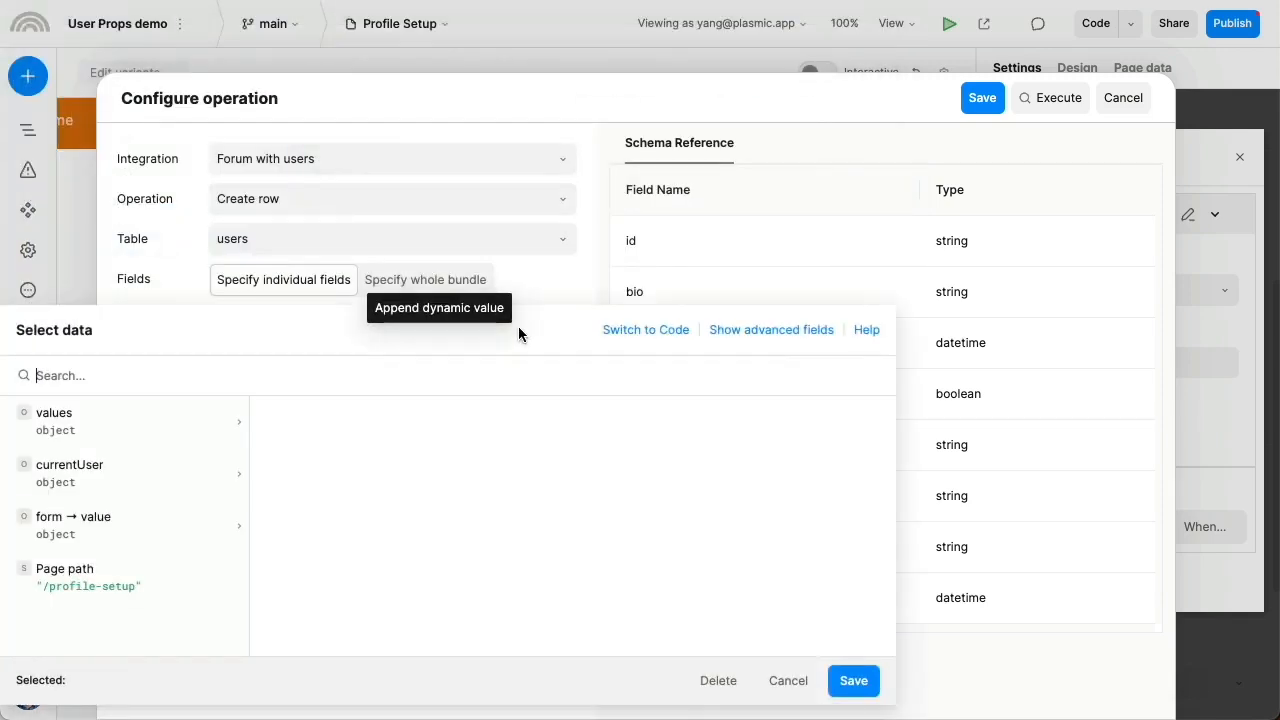
left_click(113, 462)
left_click(240, 518)
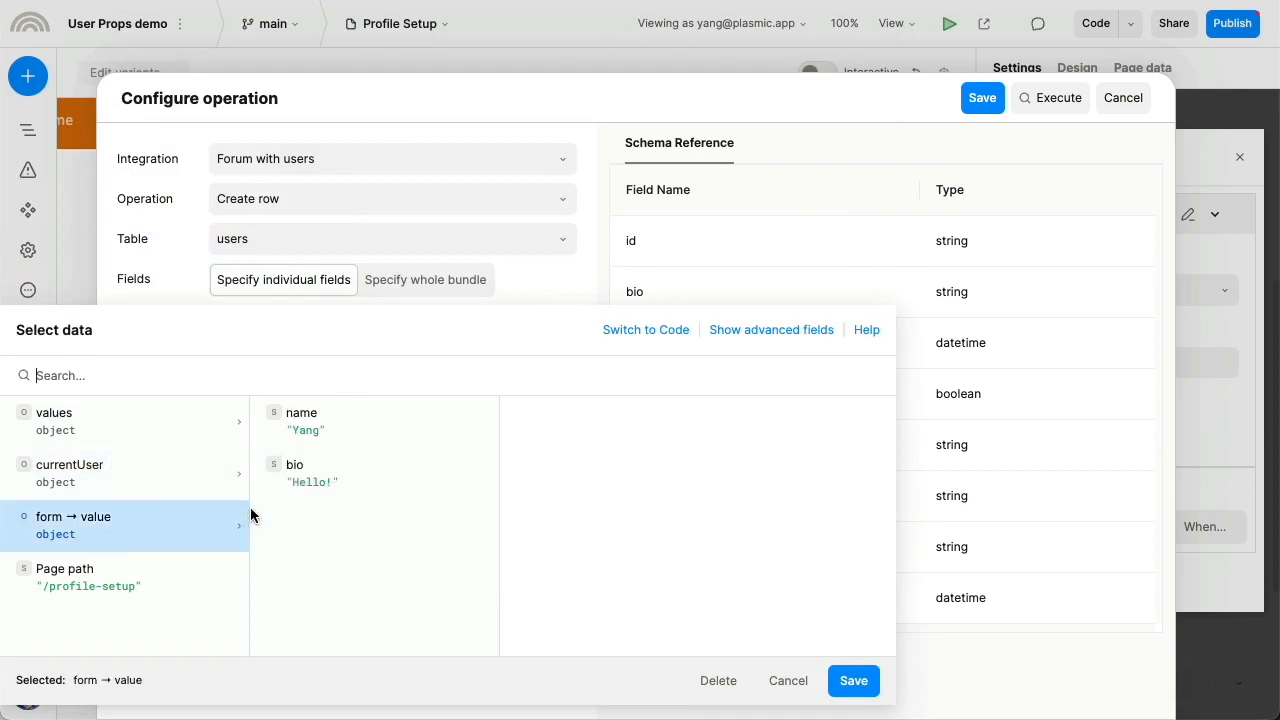
left_click(329, 480)
left_click(853, 688)
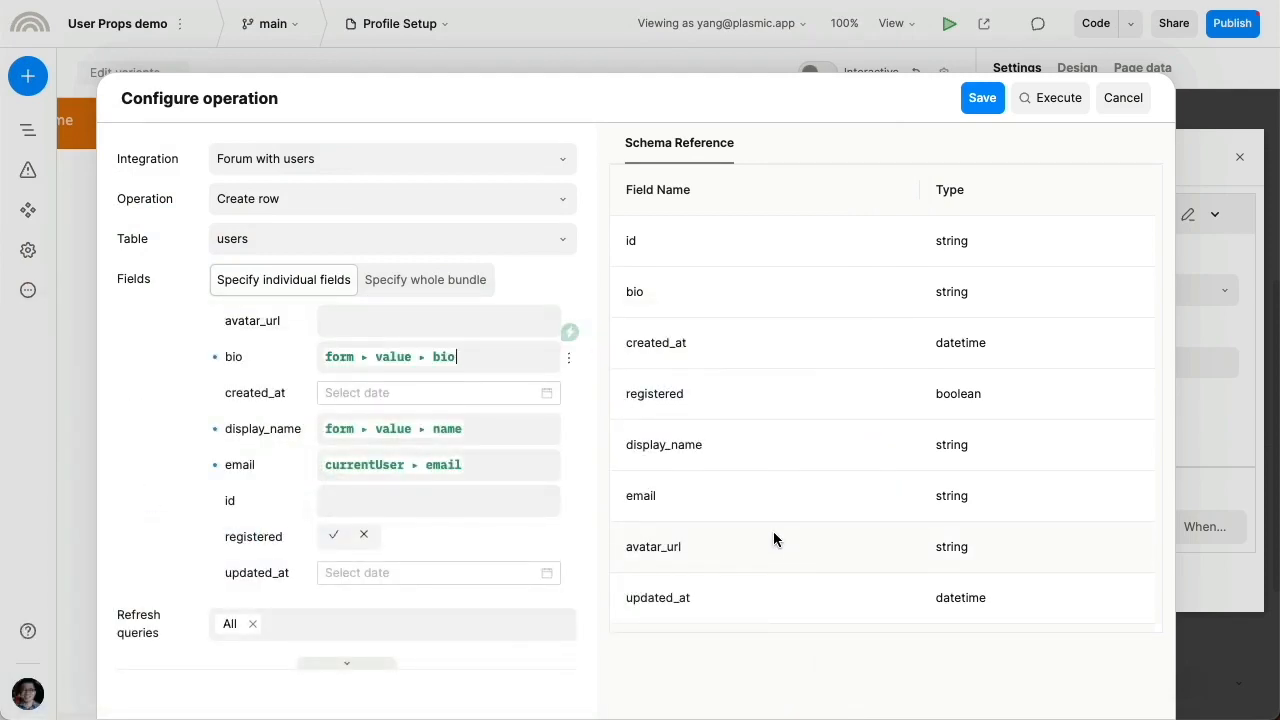
left_click(982, 97)
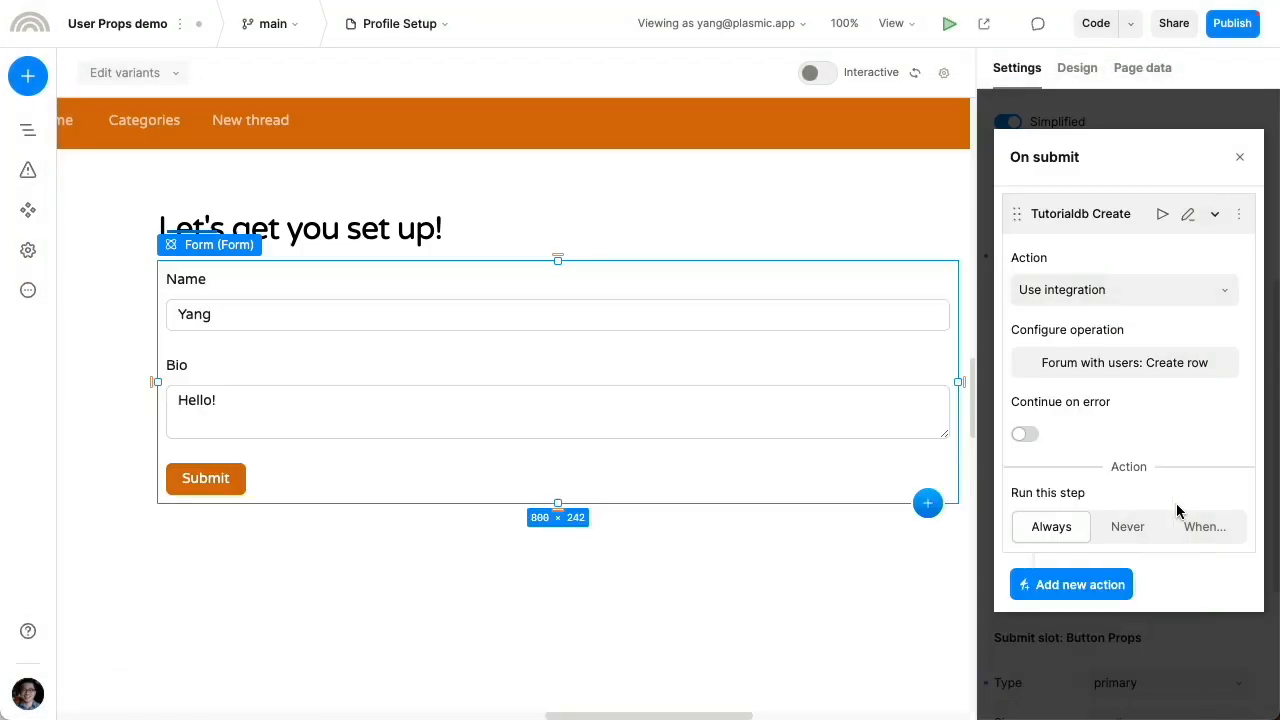
Add a second On submit action, Go to page, with Homepage - / as destination
left_click(1092, 596)
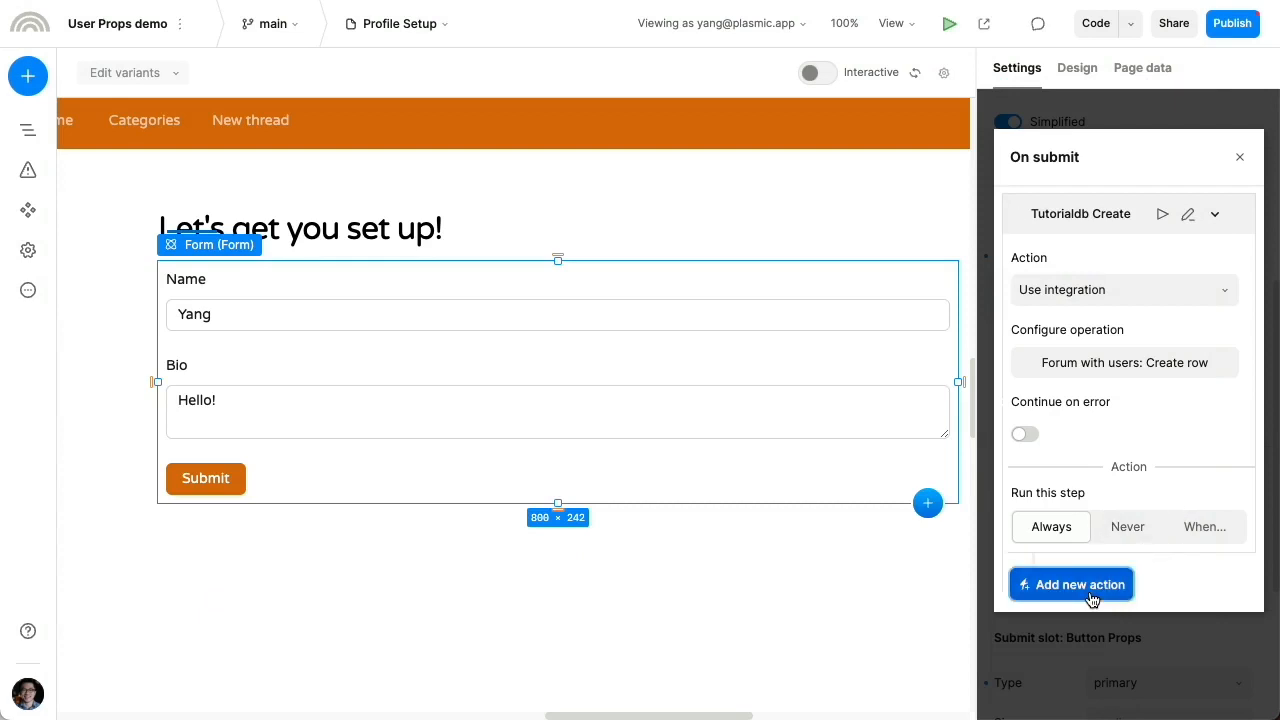
left_click(1094, 350)
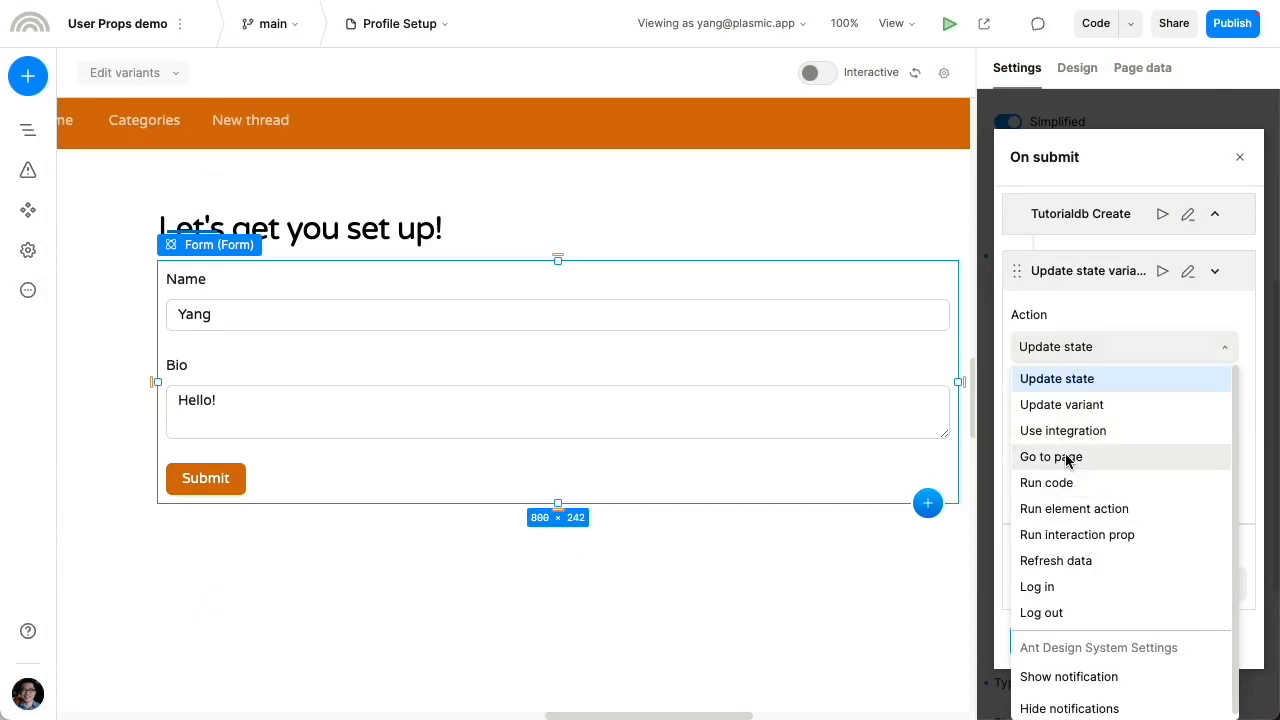
left_click(1050, 458)
left_click(1077, 416)
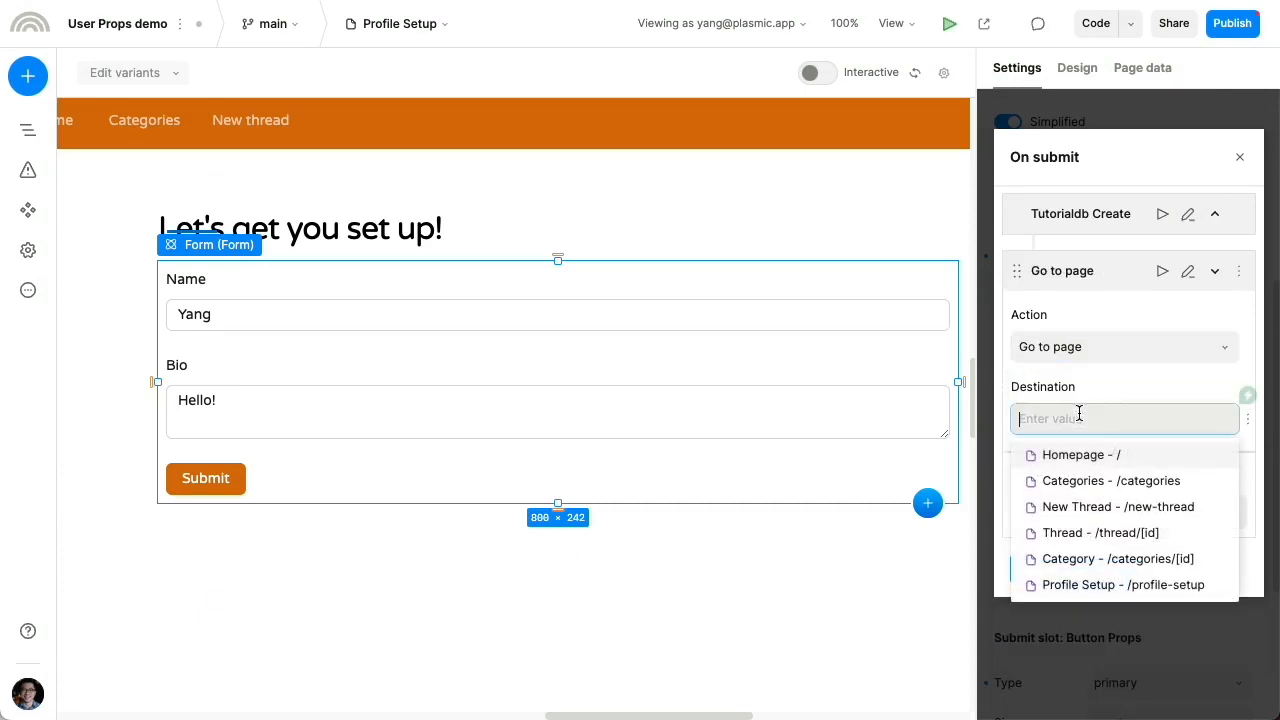
left_click(1048, 456)
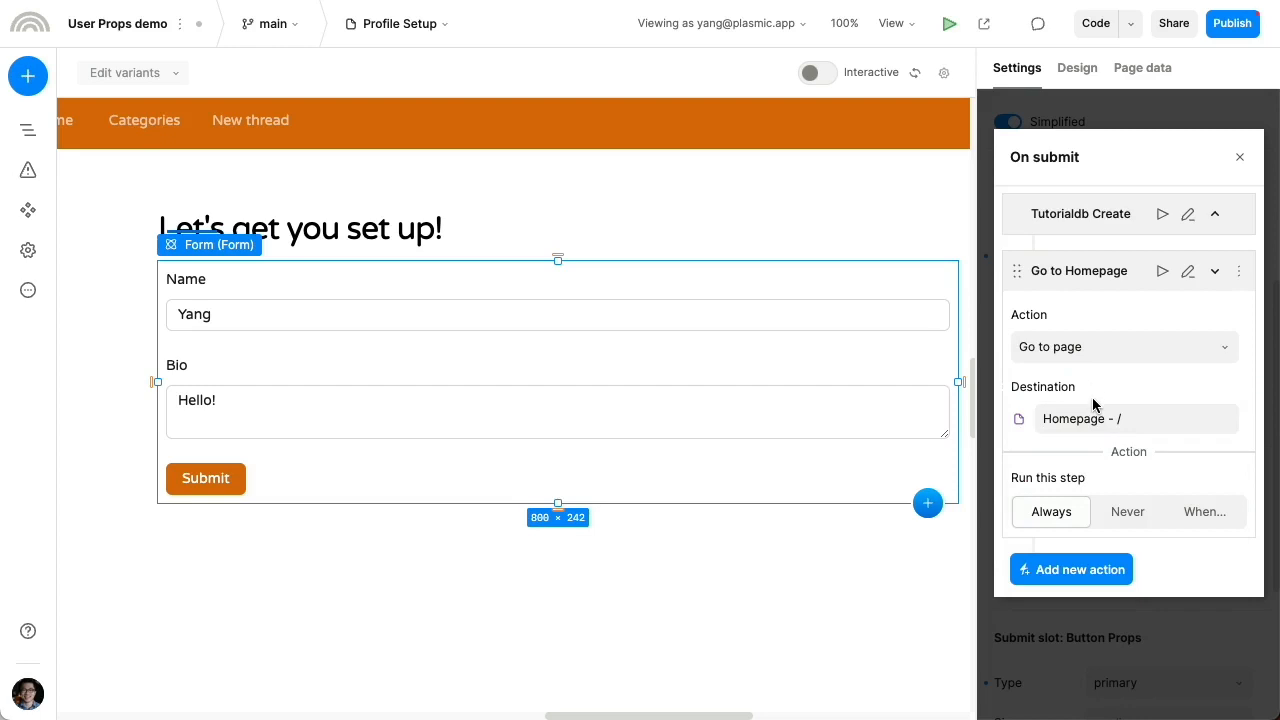
left_click(1160, 647)
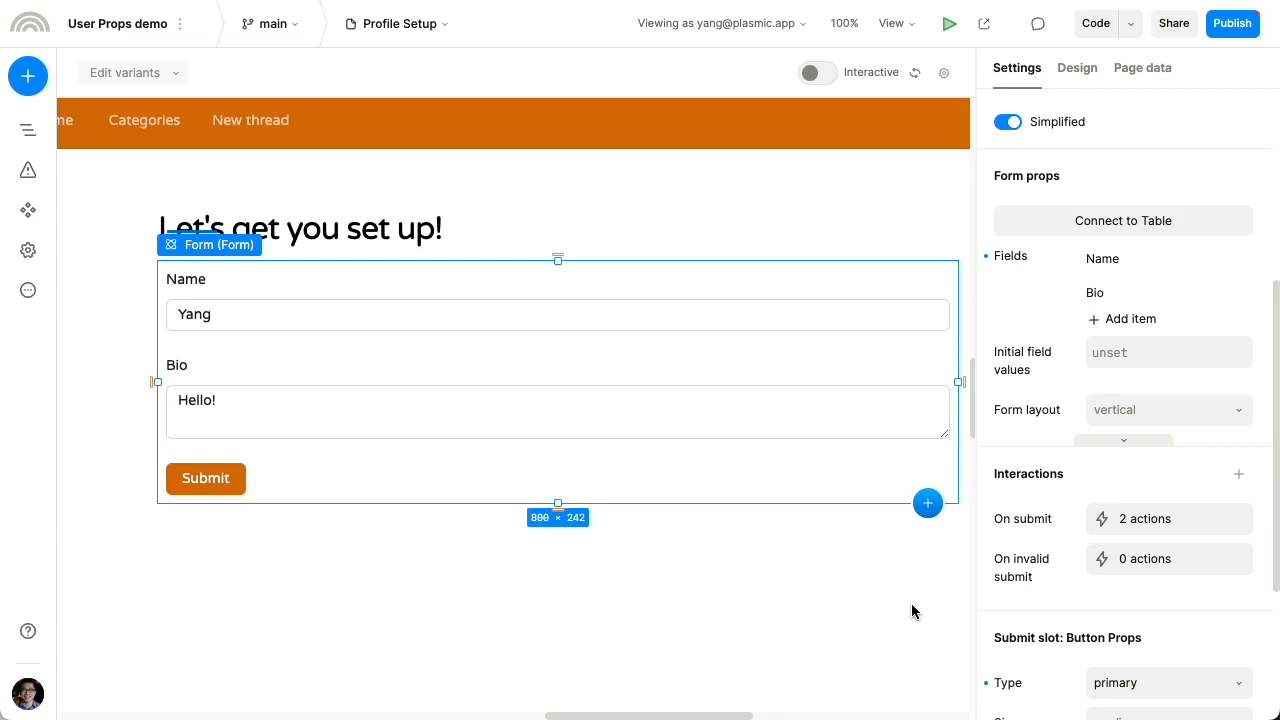
Switch to the New Thread page and select the Page Layout's children slot
left_click(444, 26)
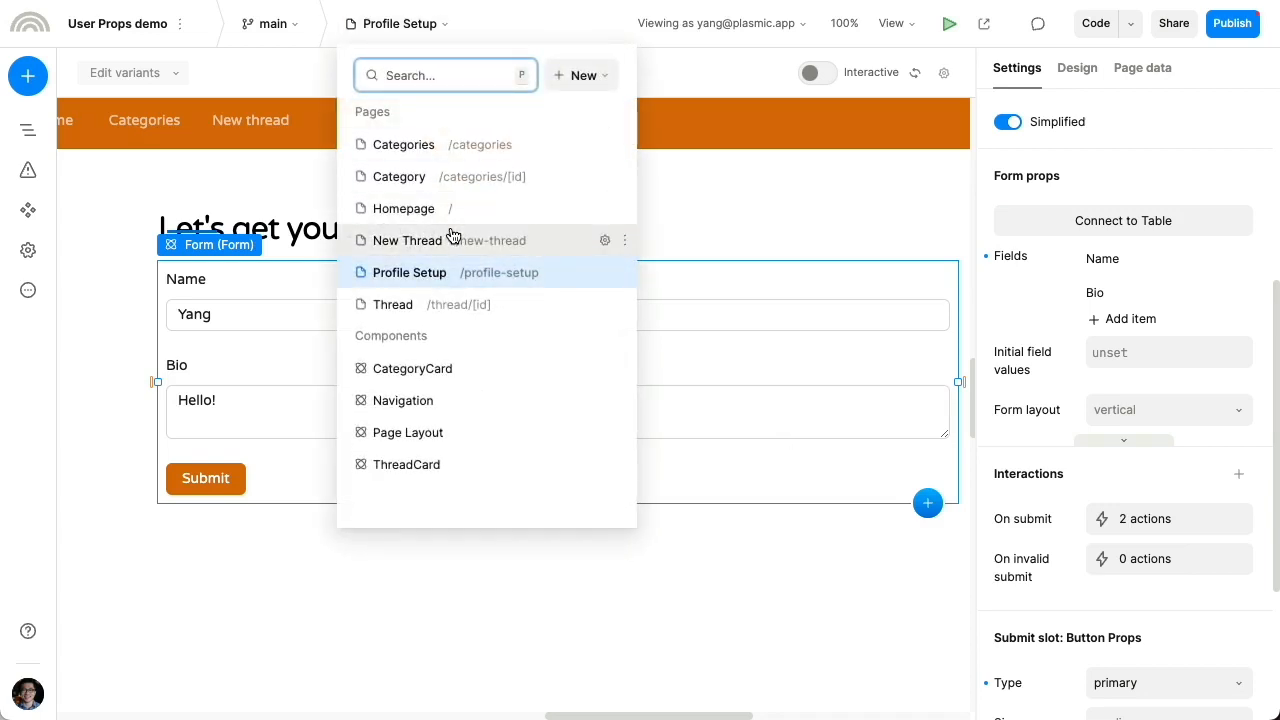
left_click(452, 238)
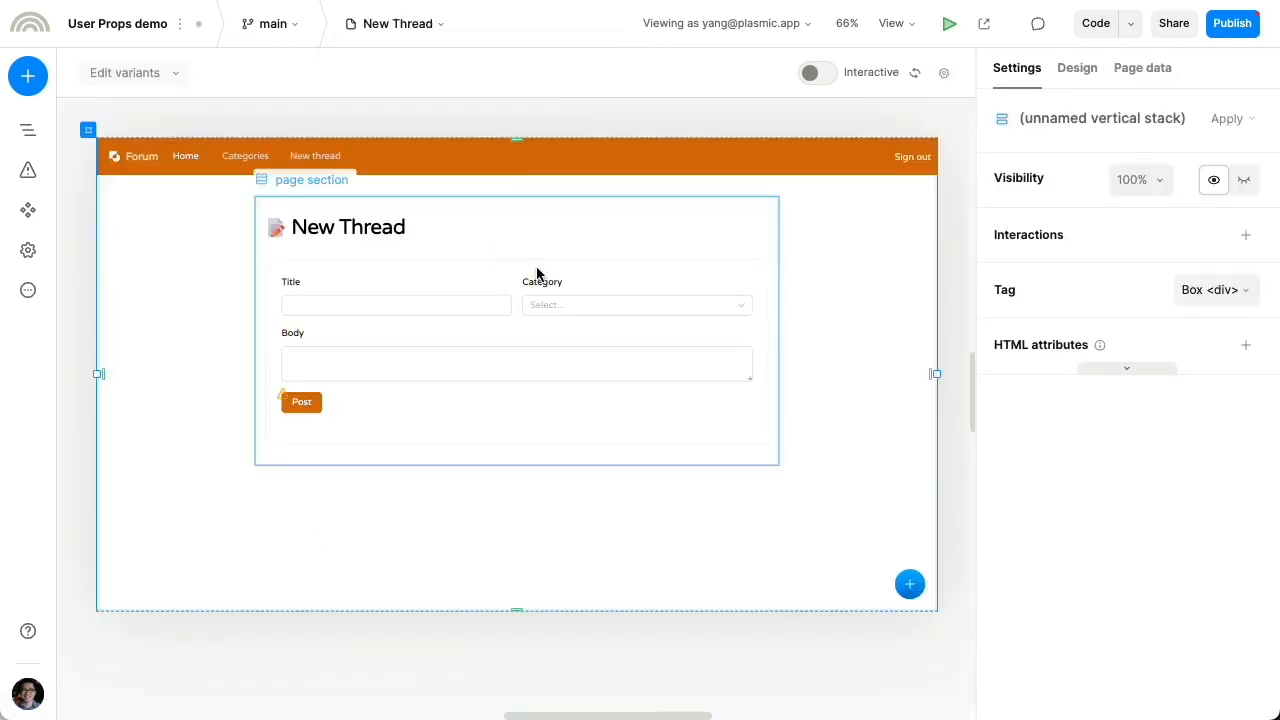
left_click(606, 222)
key("shift+0")
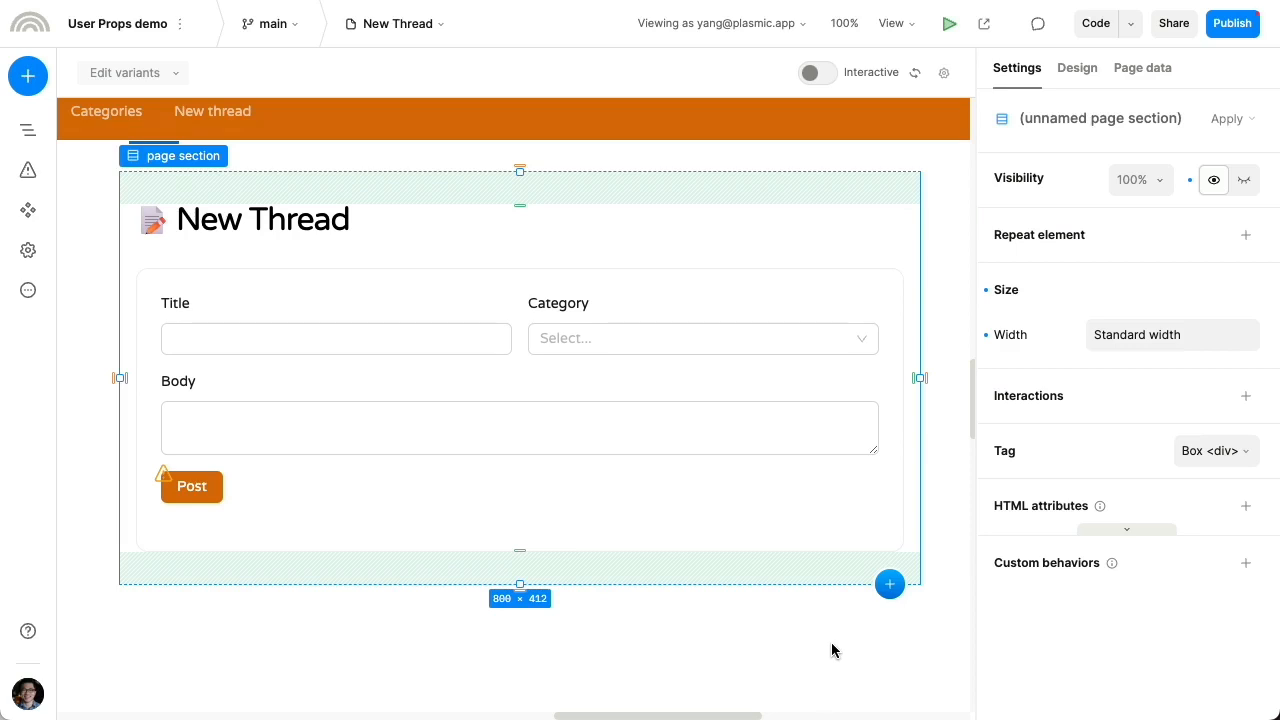
left_click(536, 659)
key("Return")
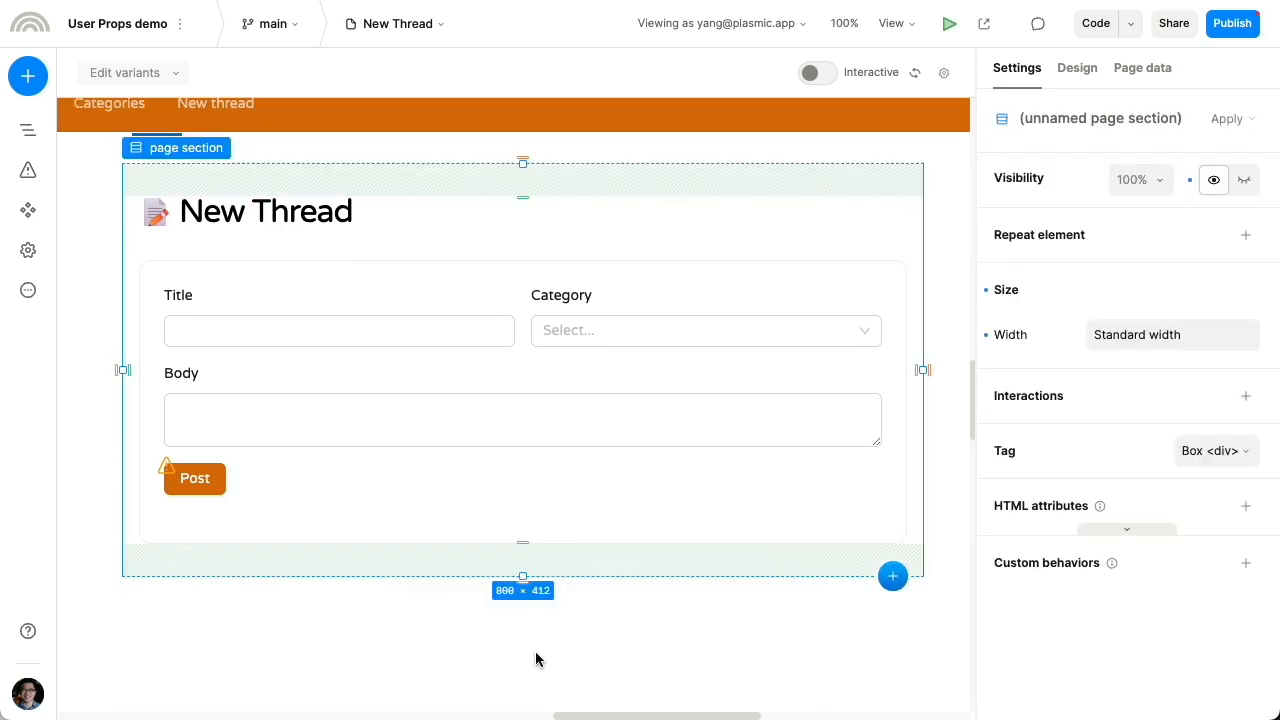
key("shift+Return")
Insert a Condition Guard into the children slot and select its Condition prop
key("q")
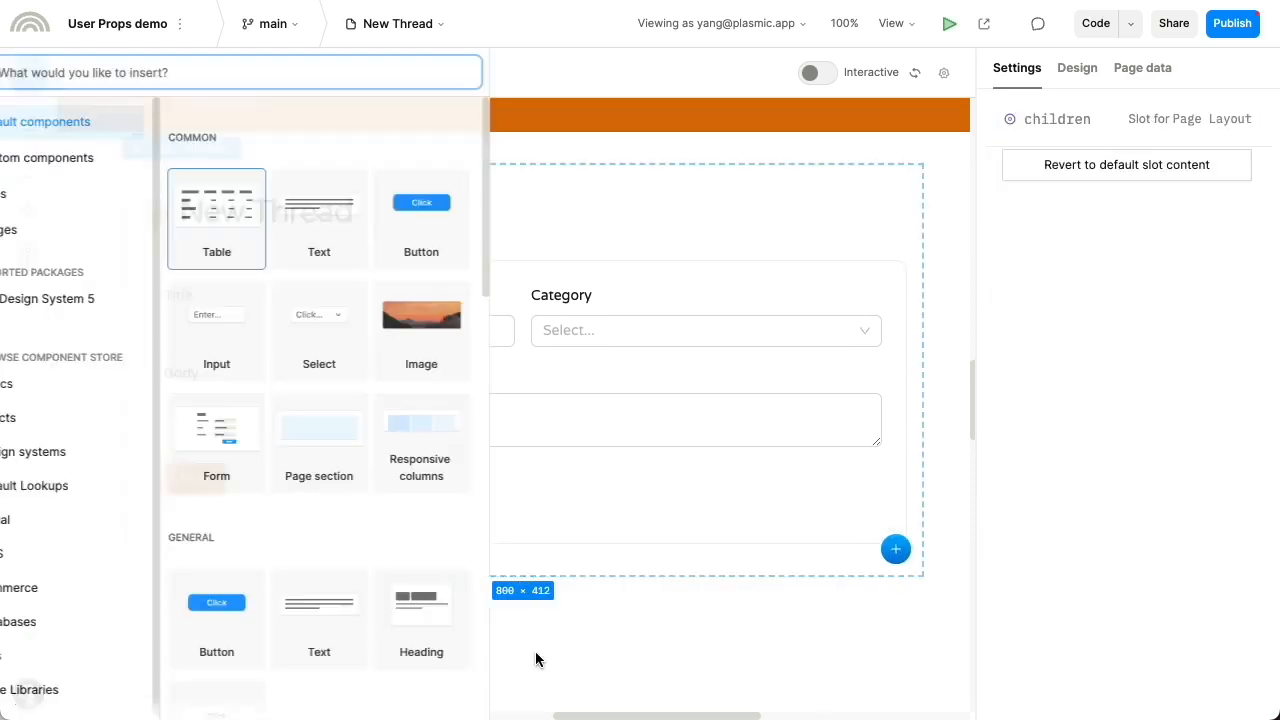
type("condition")
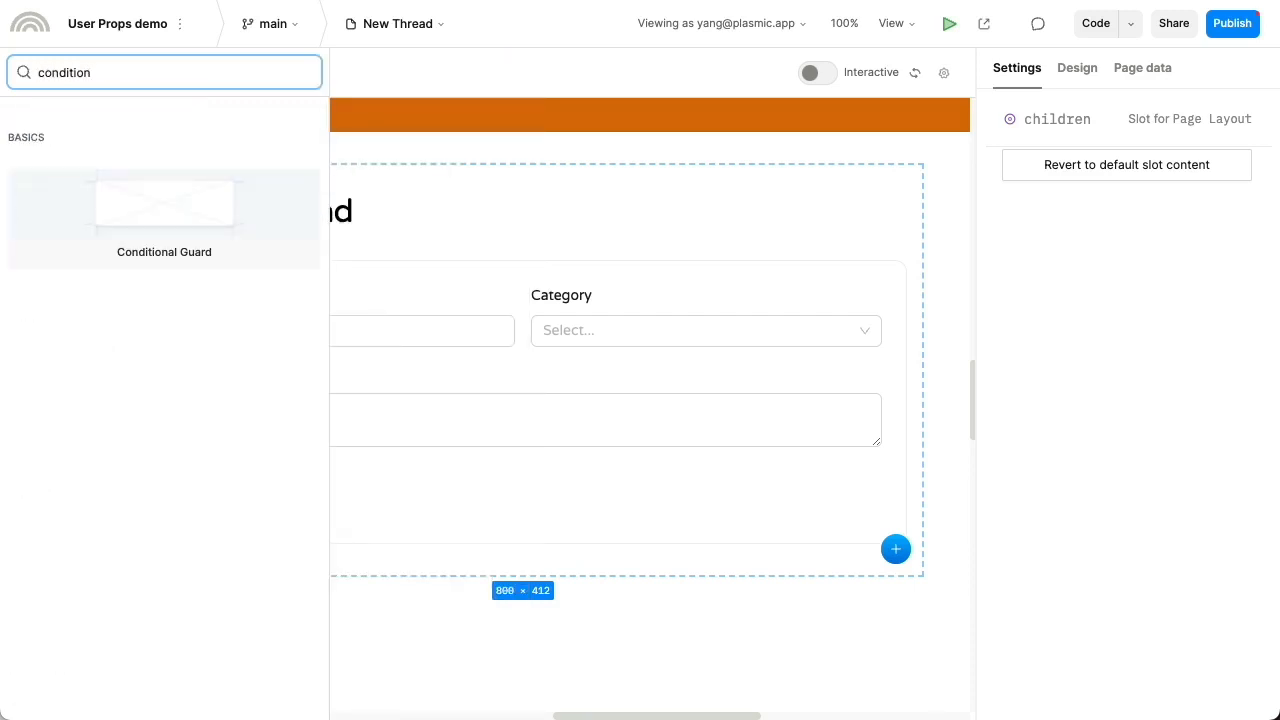
key("Return")
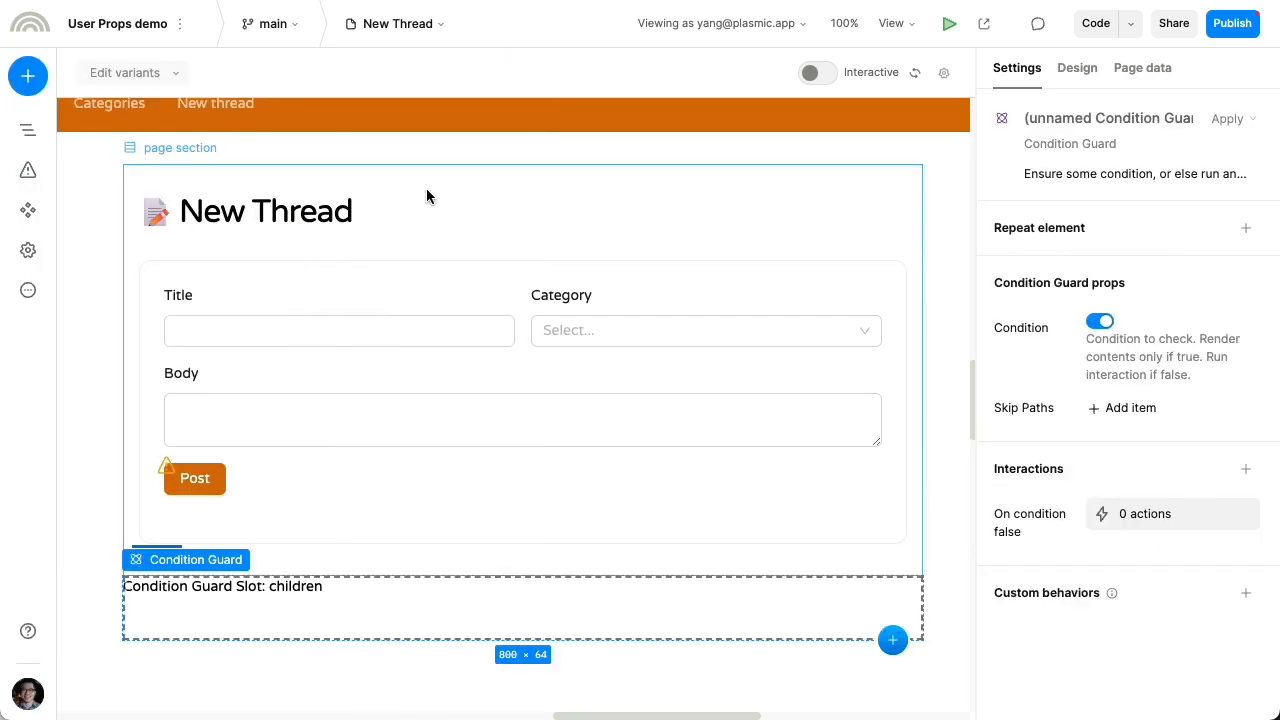
left_click(1097, 322)
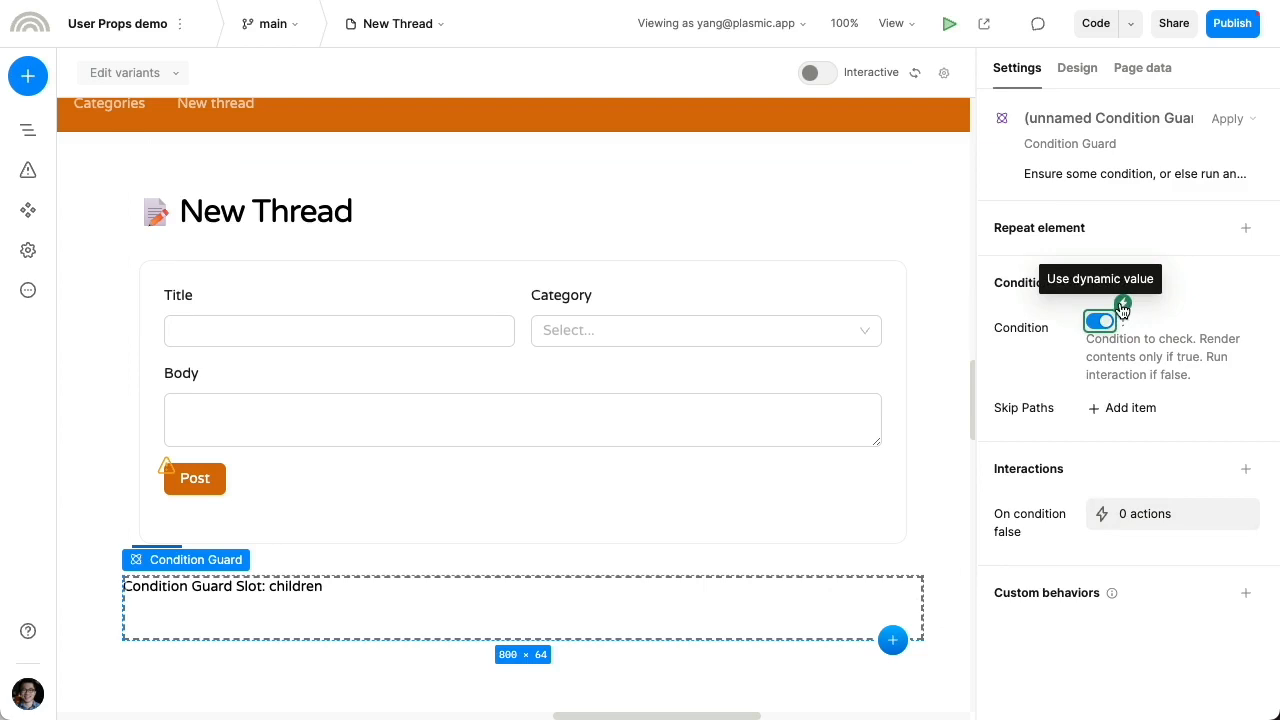
Bind the guard's Condition to currentUser > customProperties > display_name and save
left_click(1122, 308)
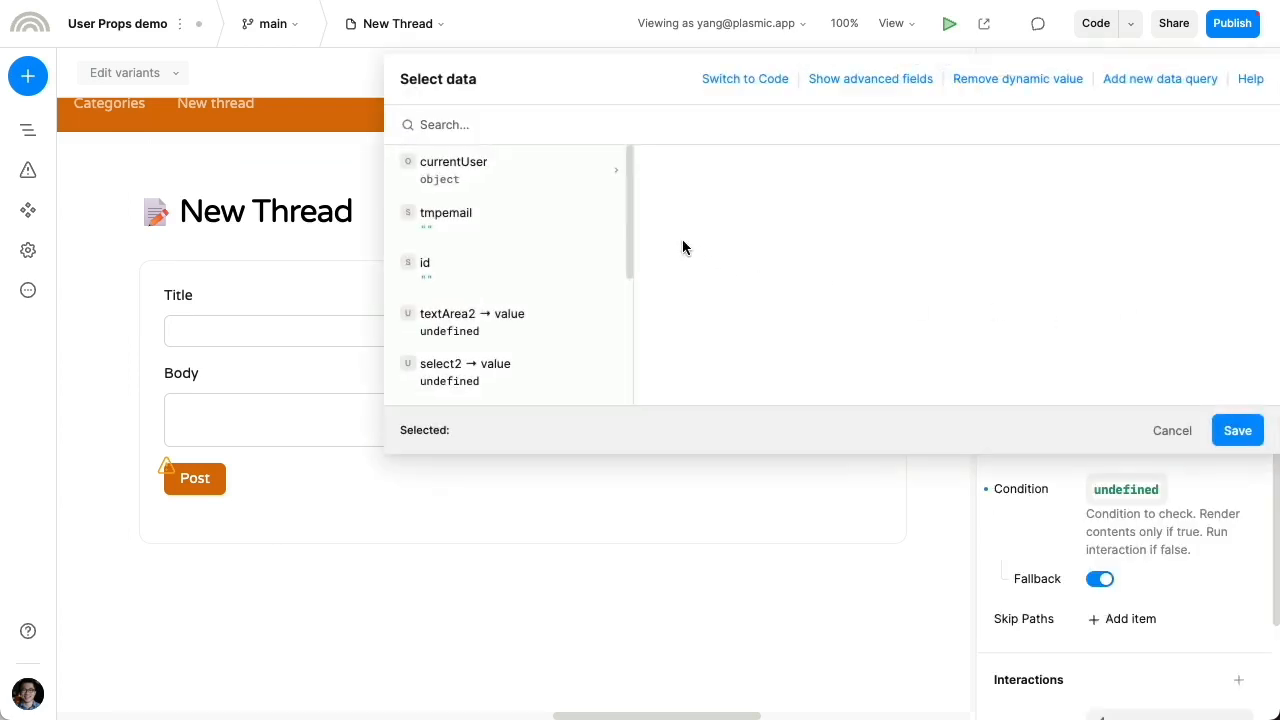
left_click(541, 175)
left_click(802, 263)
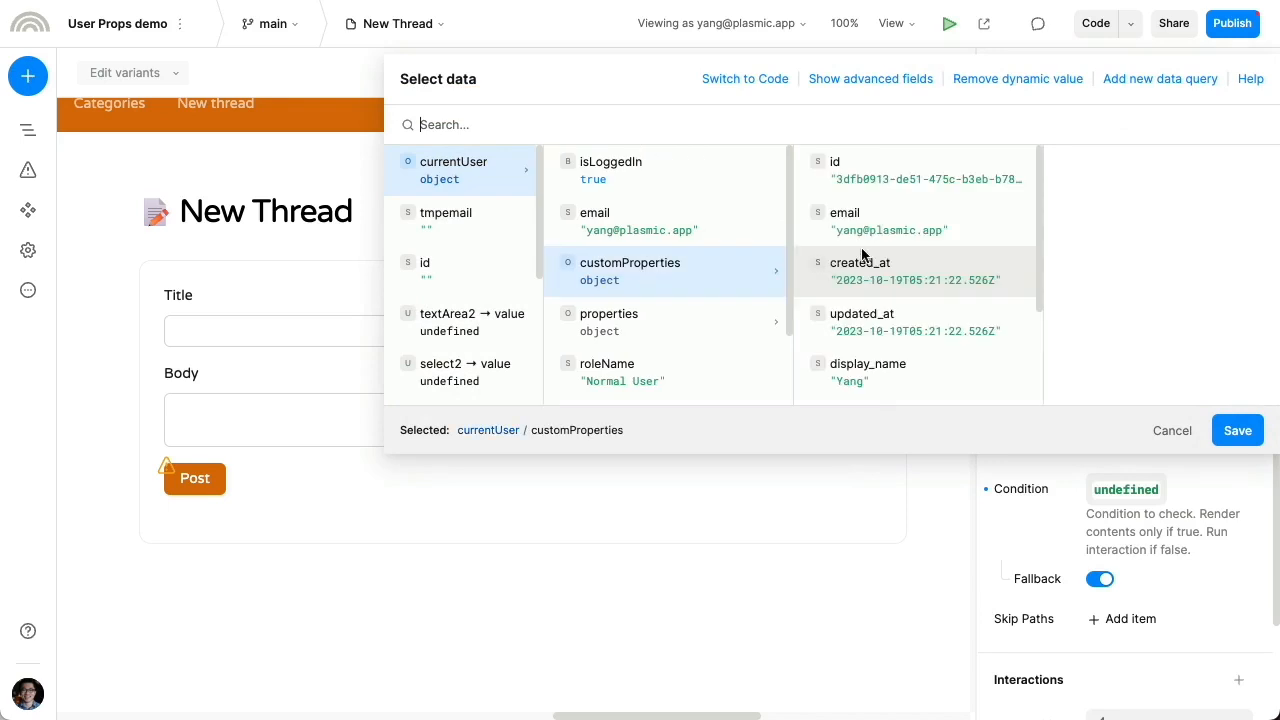
scroll(932, 348, "down", 2)
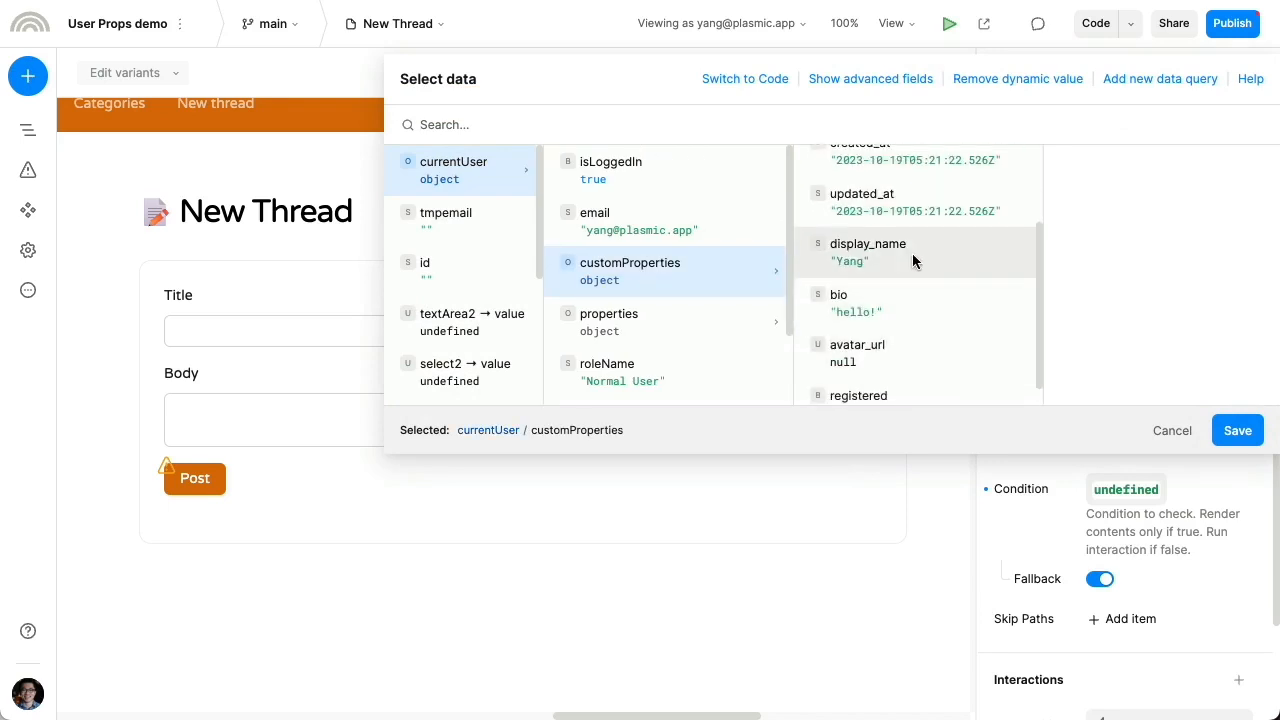
left_click(912, 253)
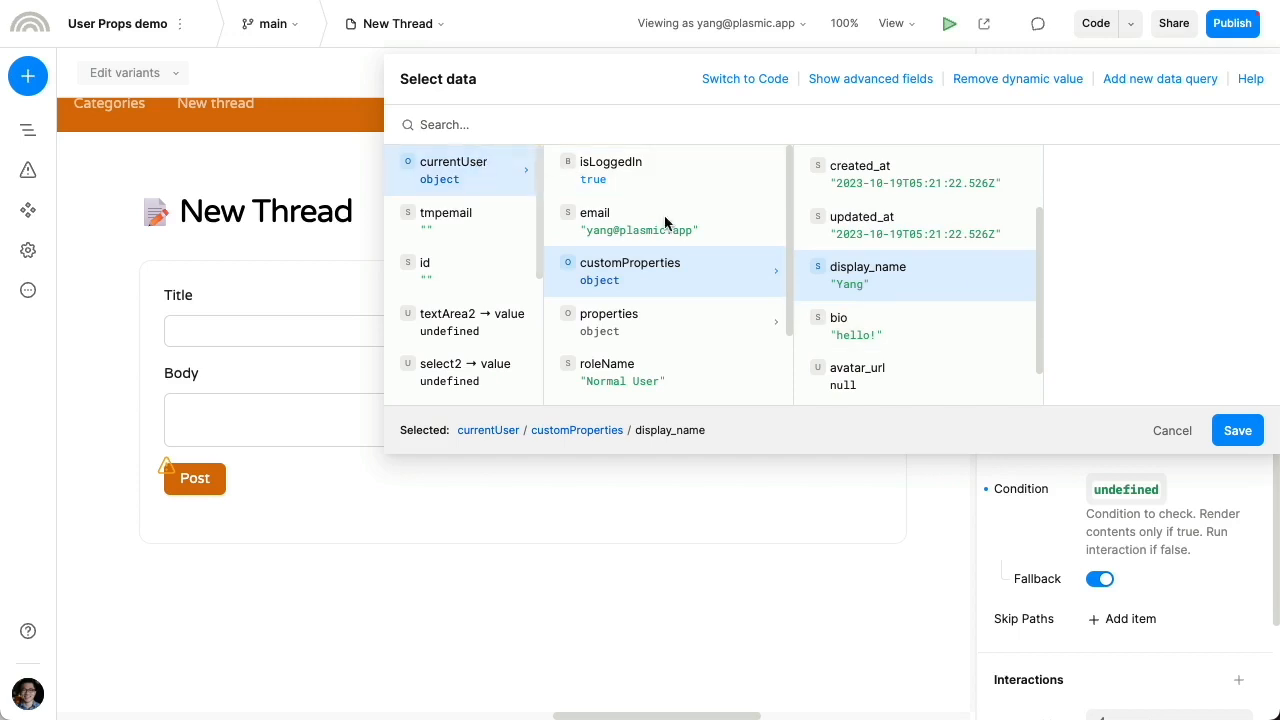
left_click(1238, 432)
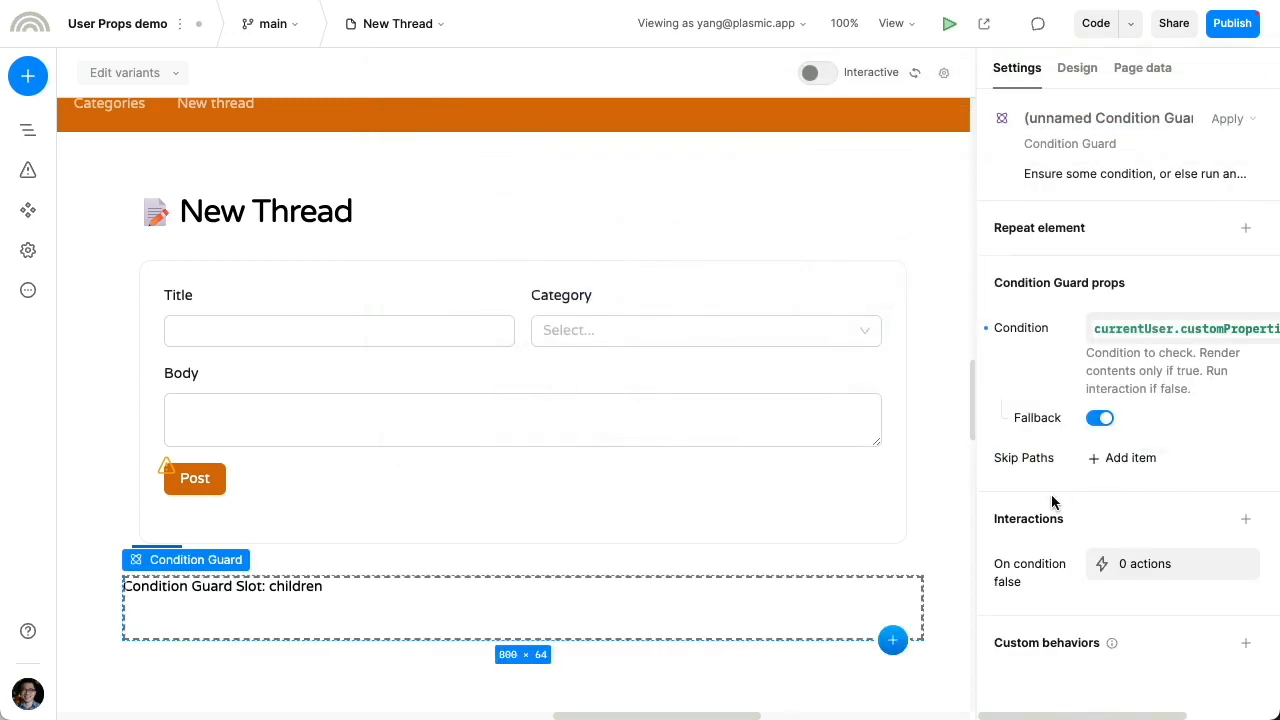
scroll(960, 511, "down", 1)
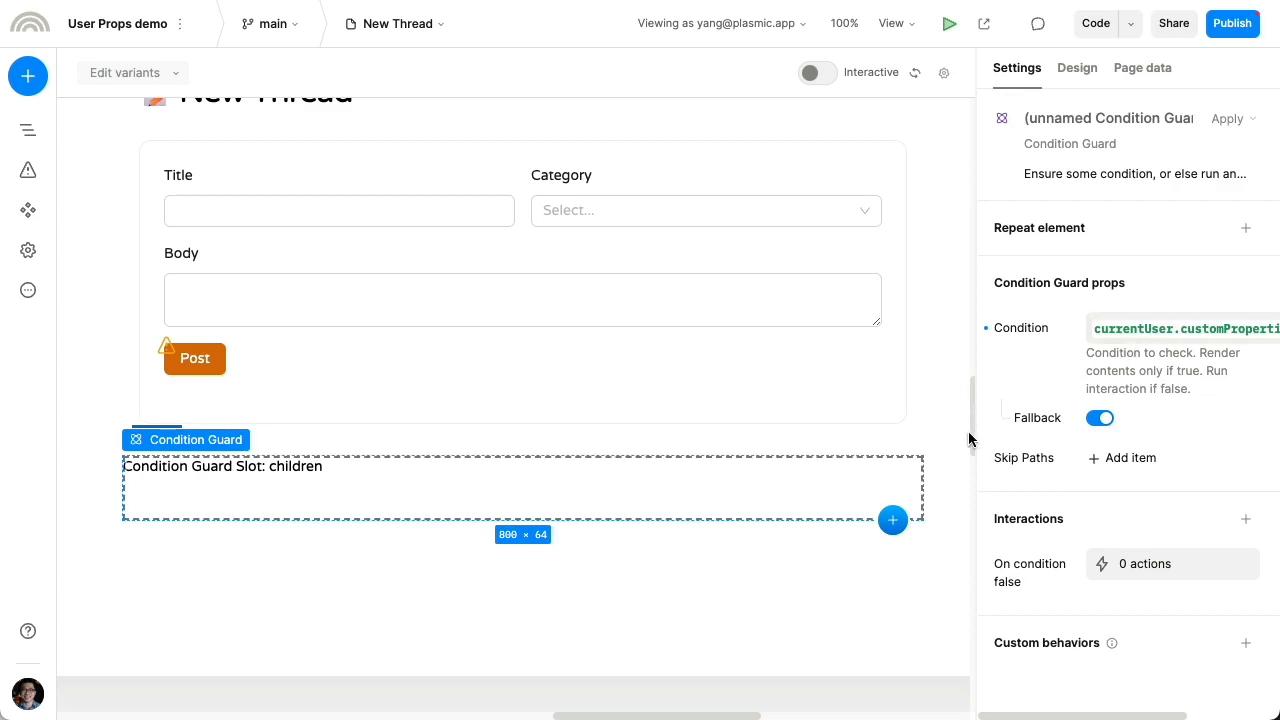
Drag the New Thread page section into the Condition Guard's children slot, then select the guard
left_click(904, 456)
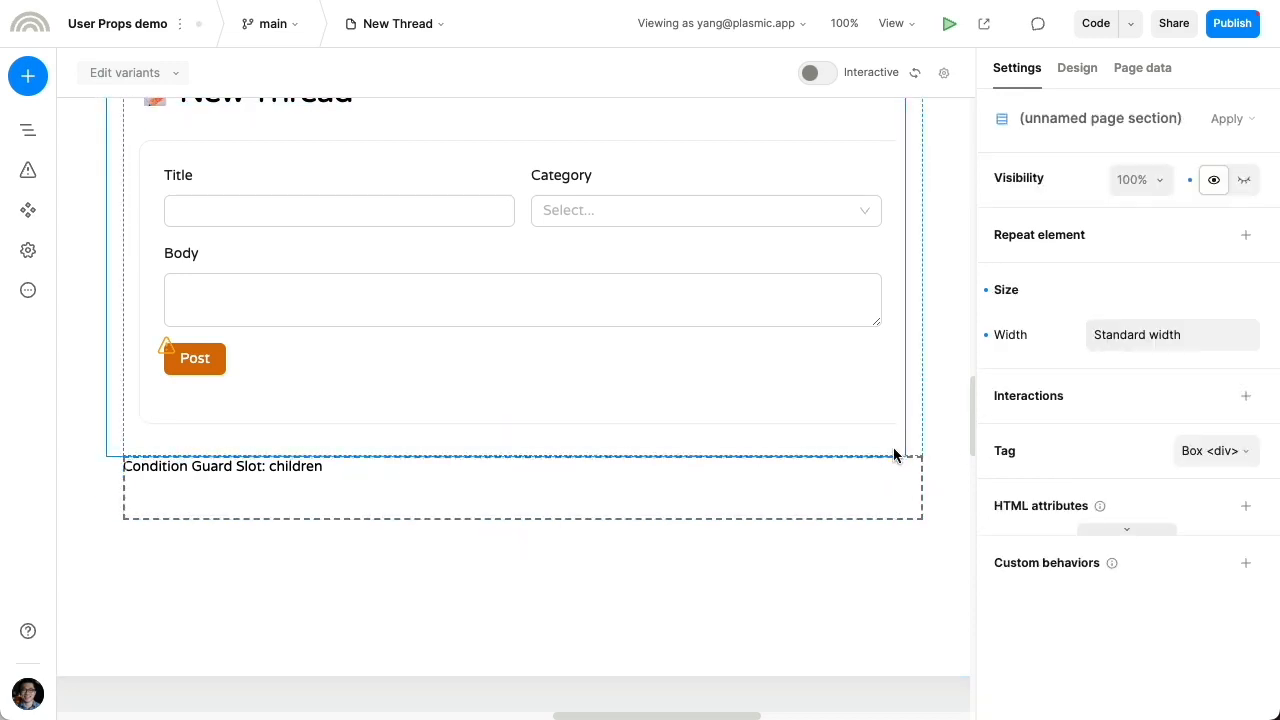
left_click_drag(891, 495, 891, 494)
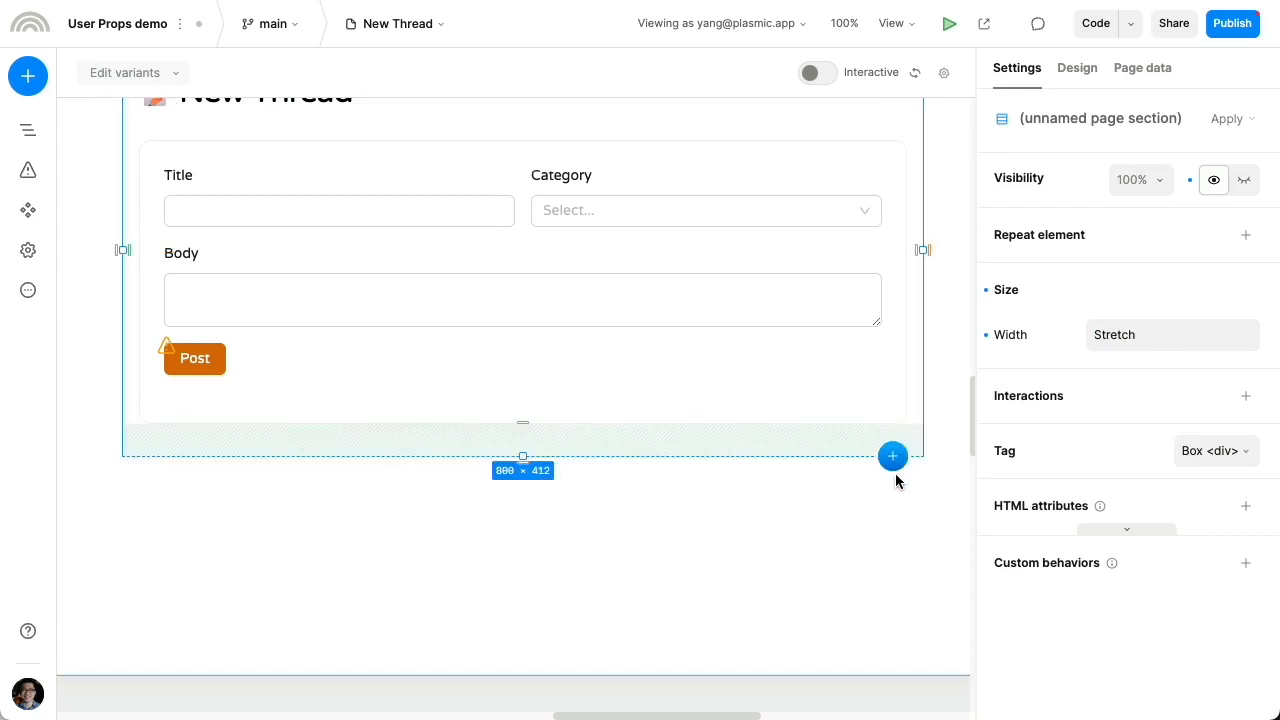
scroll(896, 475, "up", 1)
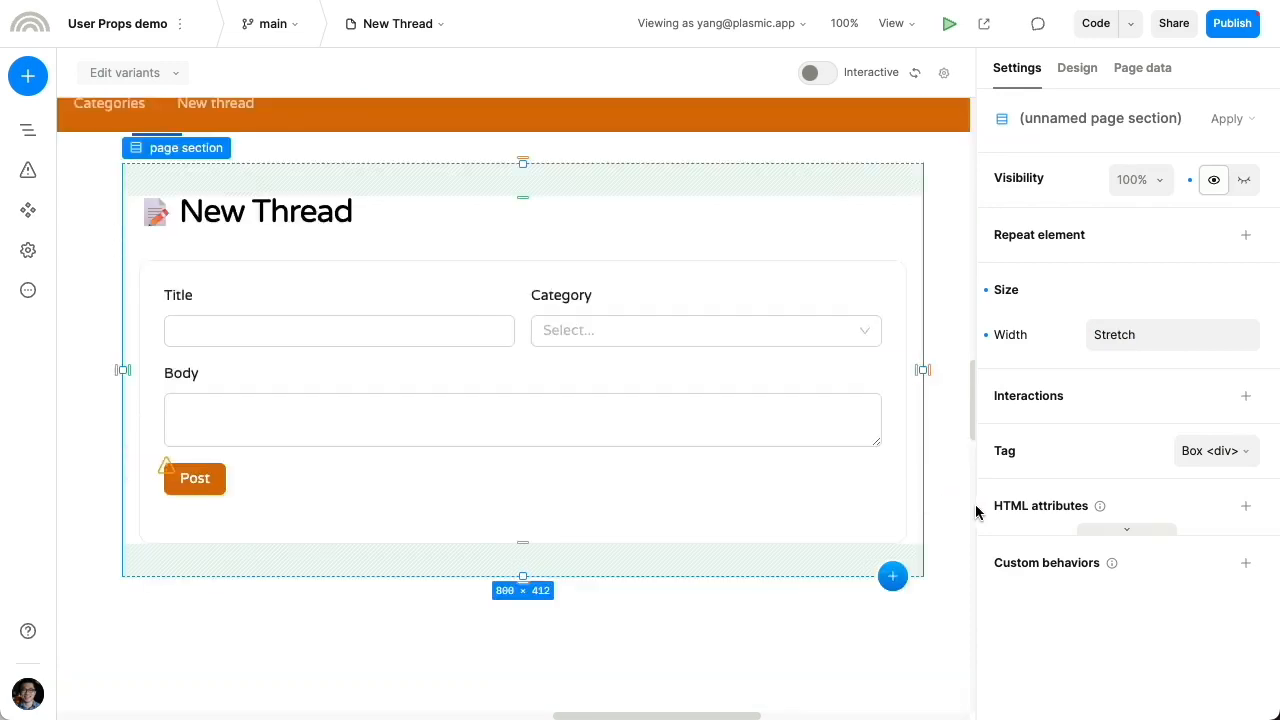
key("shift+Return")
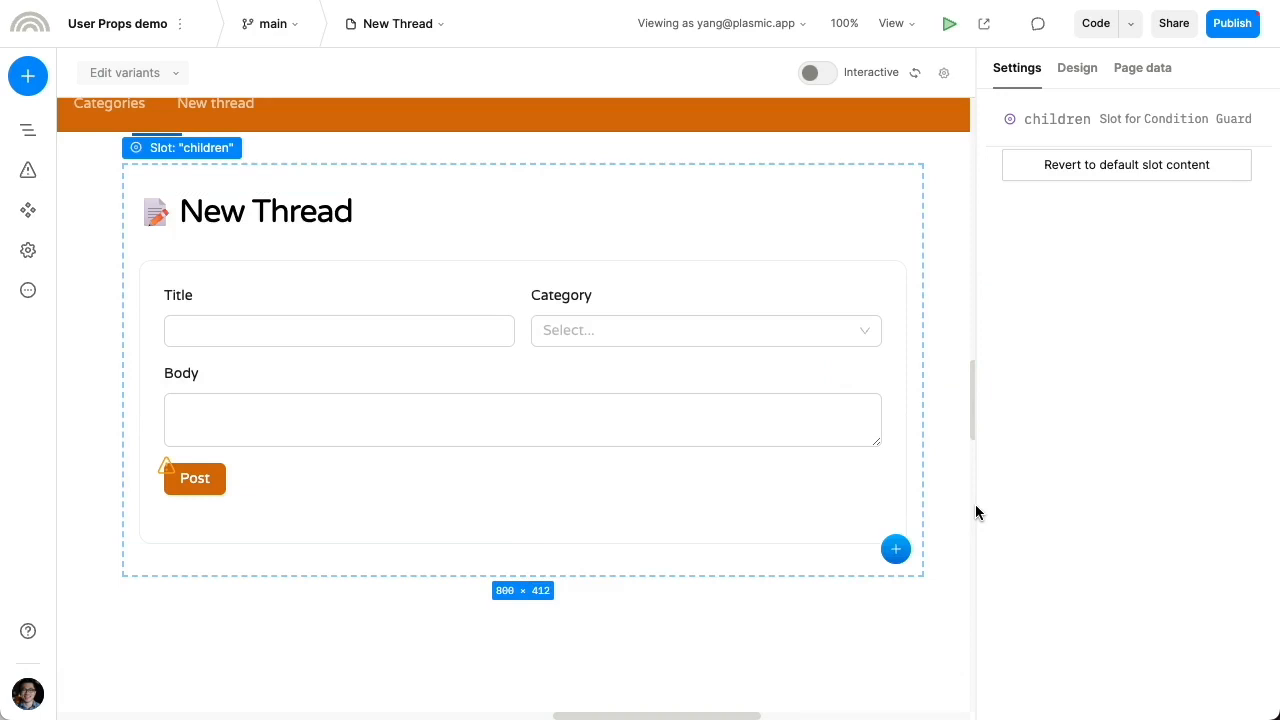
key("shift+Return")
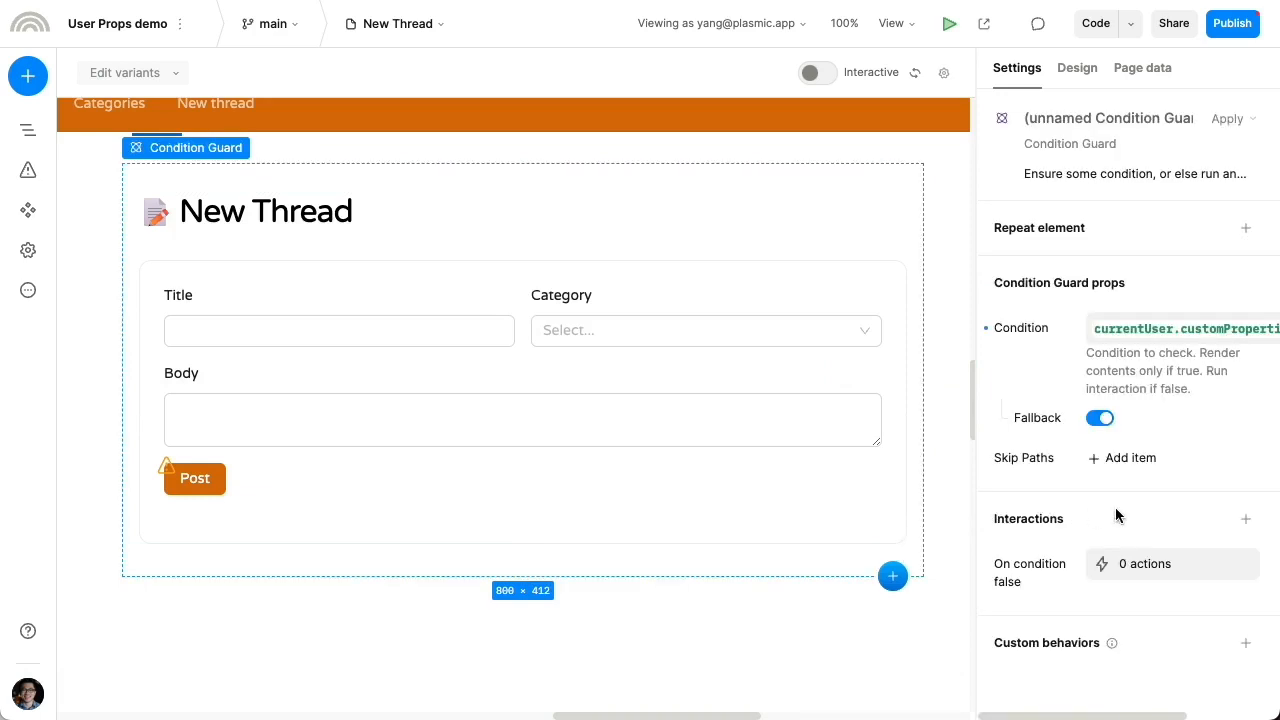
Add a Go to page action to Profile Setup for when the condition is false
left_click(1129, 572)
left_click(1100, 212)
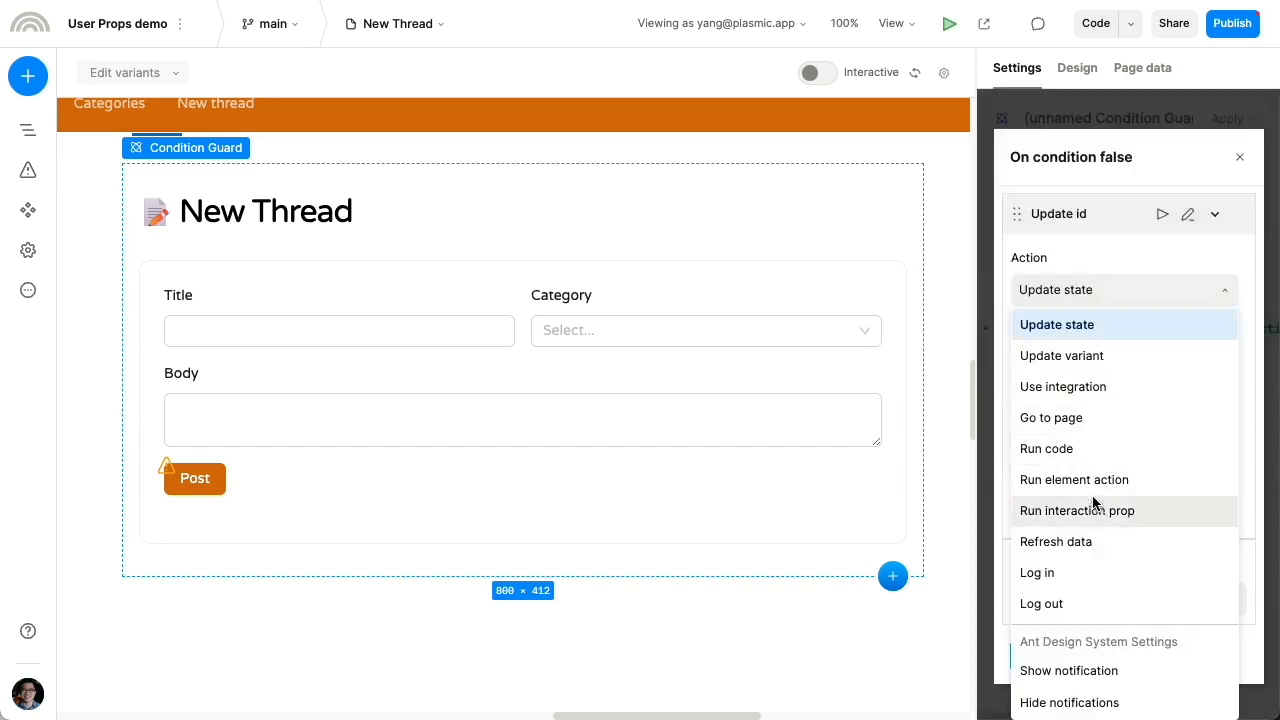
left_click(1082, 418)
left_click(1066, 360)
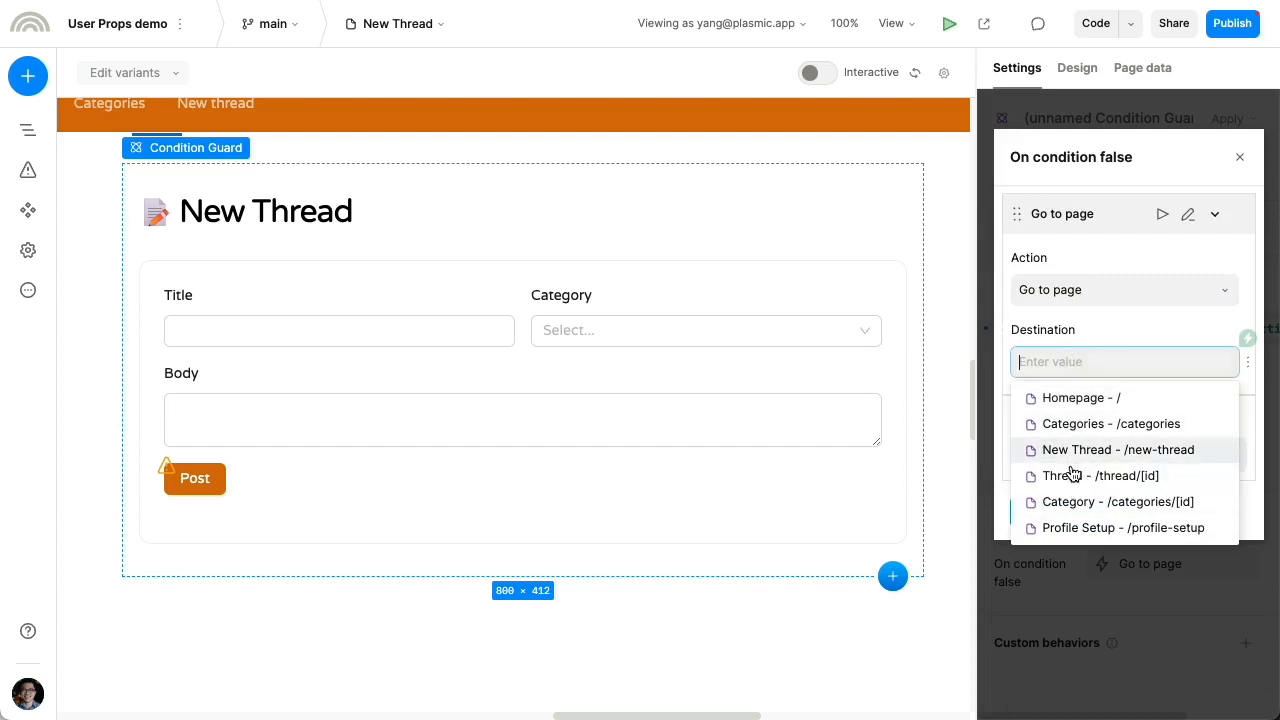
left_click(1068, 528)
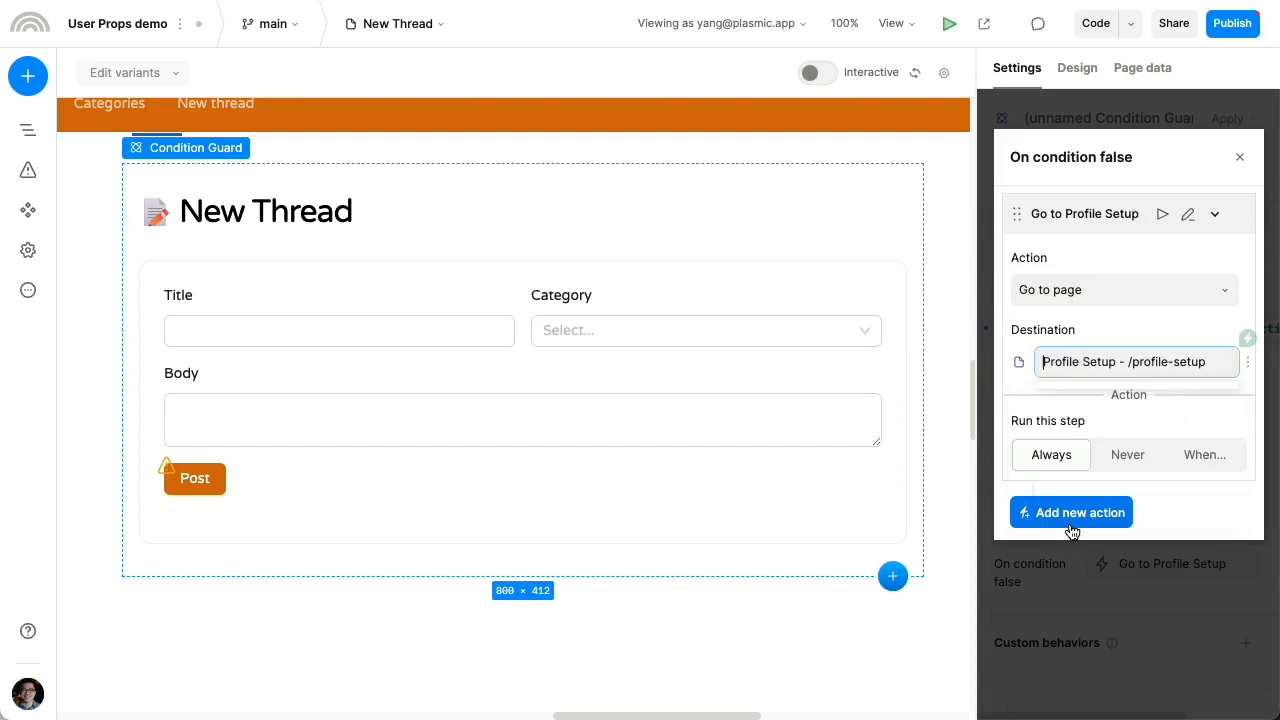
Bring up the Publish dialog targeting version 2.1.0
left_click(1109, 580)
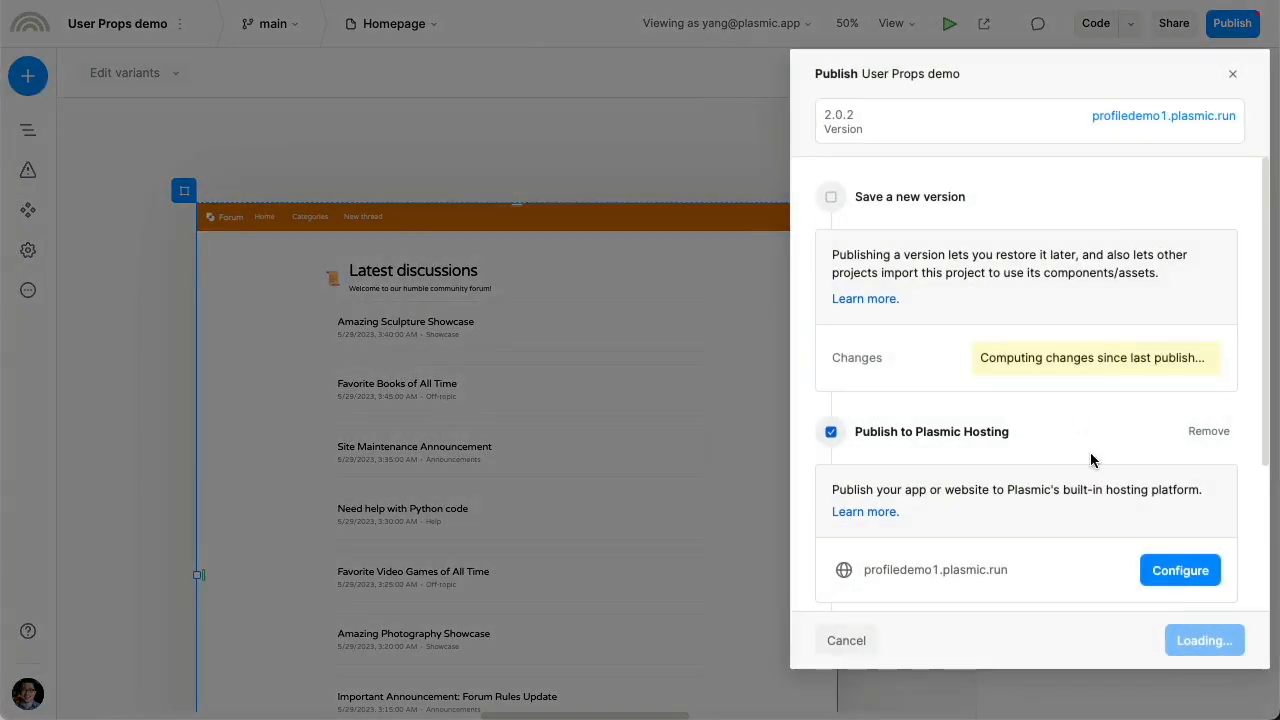
scroll(1182, 512, "down", 2)
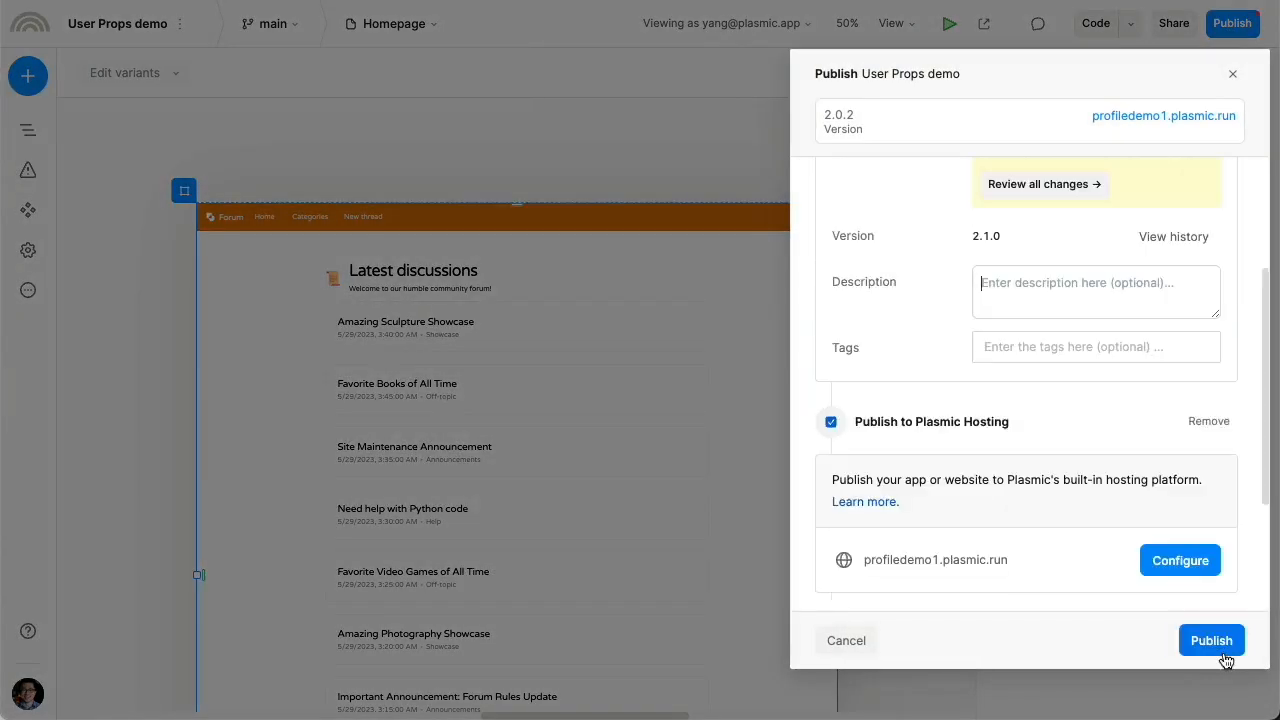
left_click(1224, 656)
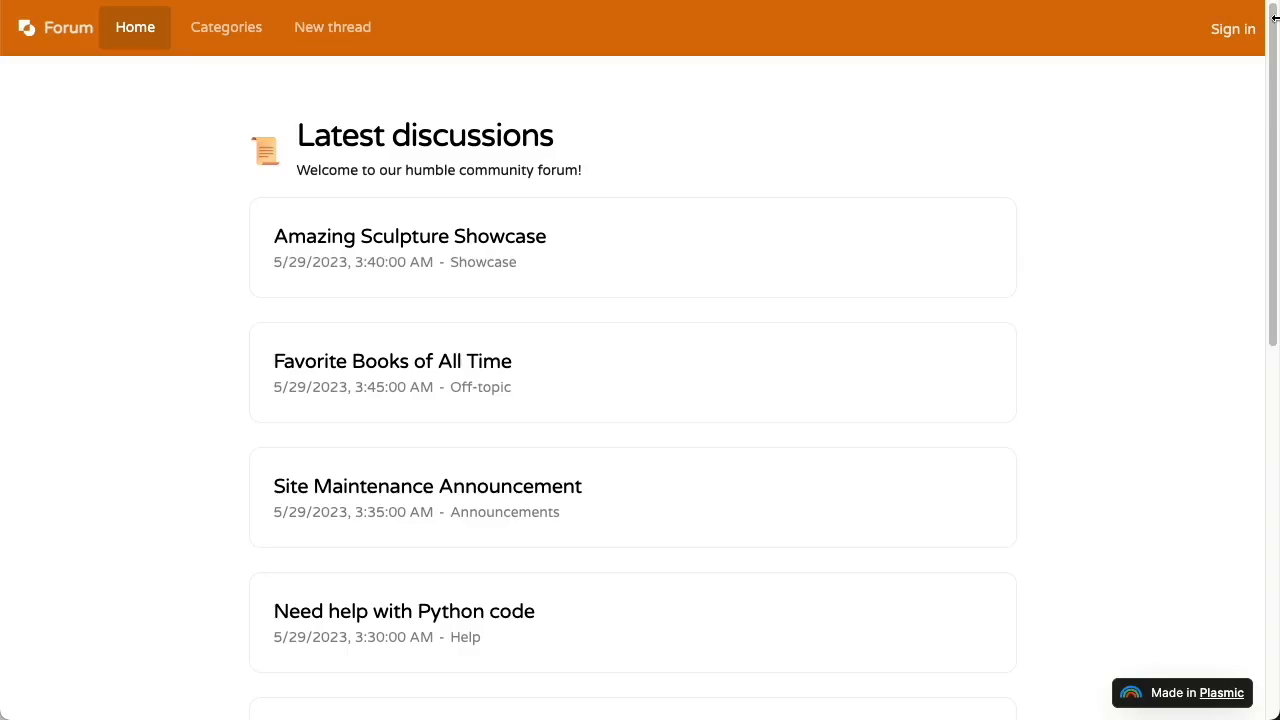
Sign in on the published forum and try opening the New thread page
left_click(1215, 32)
left_click(568, 328)
left_click(347, 40)
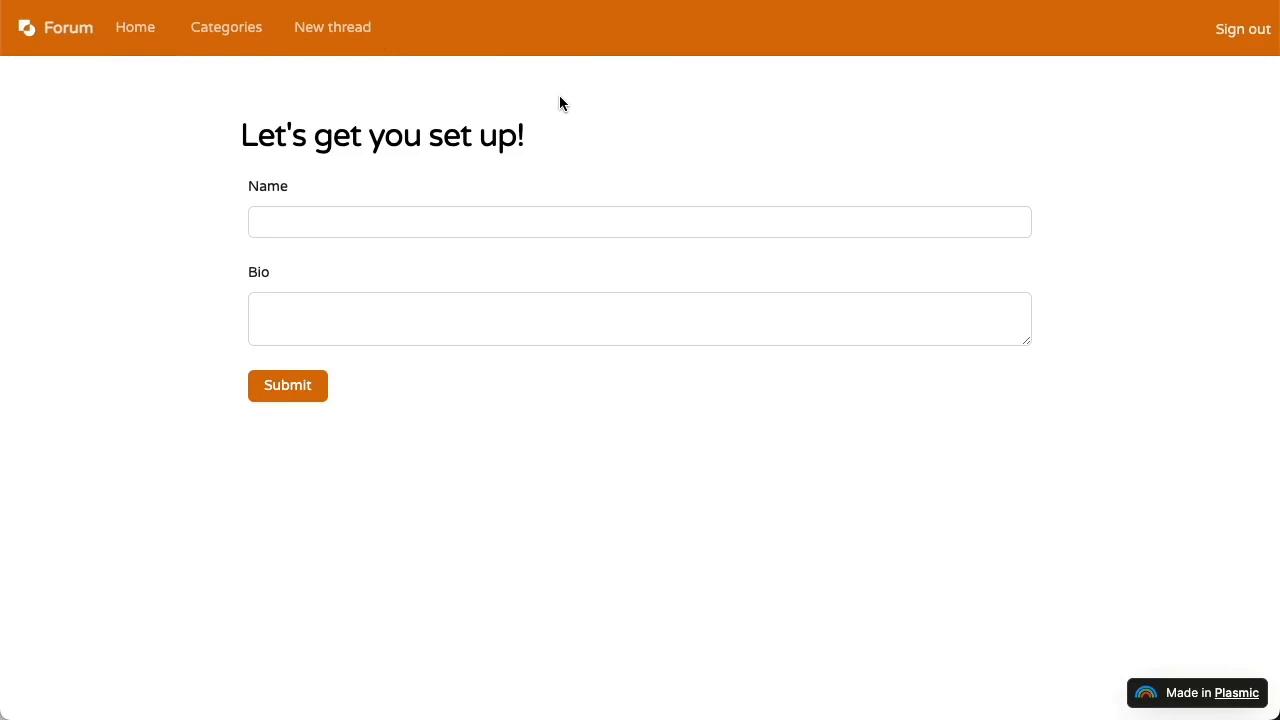
Submit profile setup with a name and bio 'Hello', then confirm the New Thread form loads
left_click(390, 212)
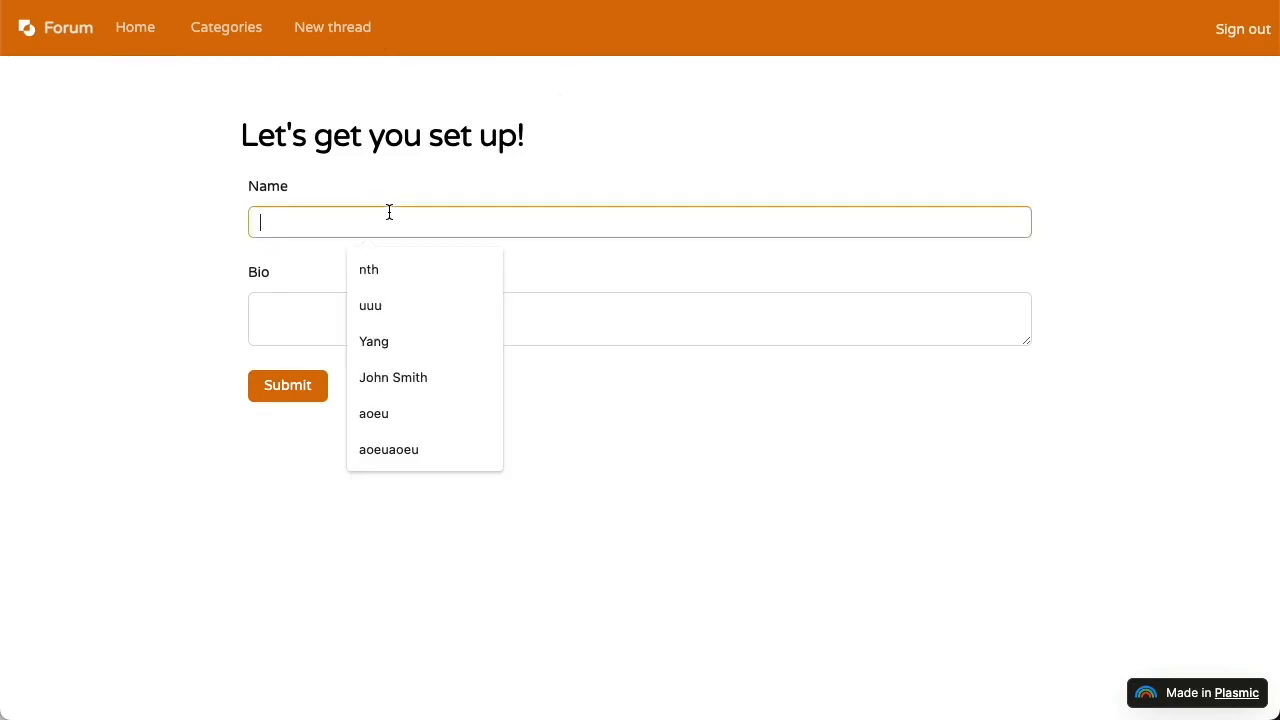
type("Yang")
key("Tab")
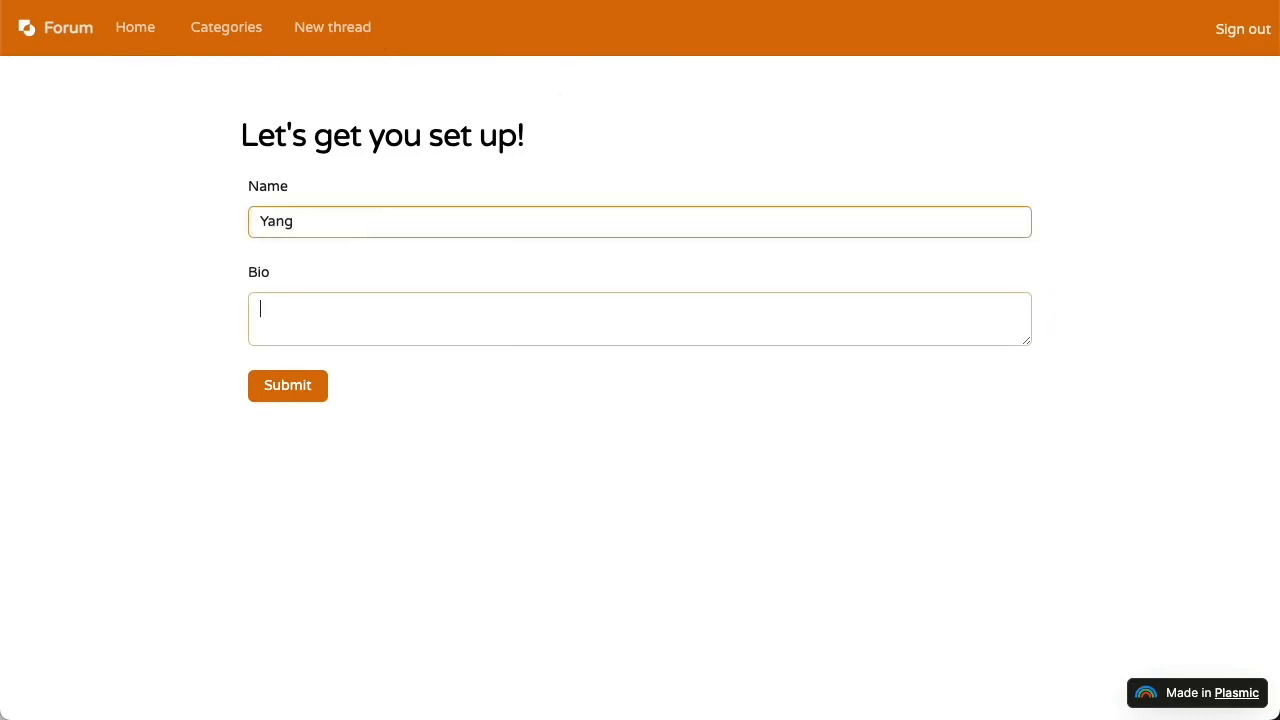
type("Hello!")
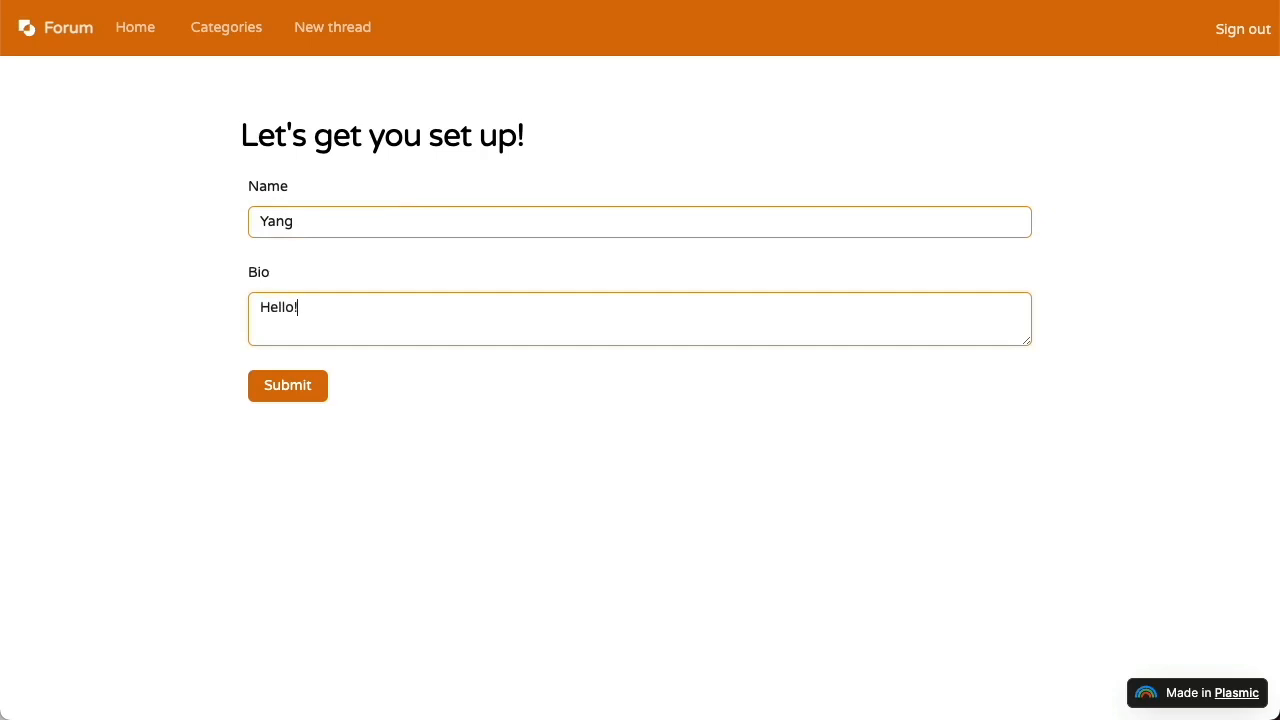
left_click(301, 389)
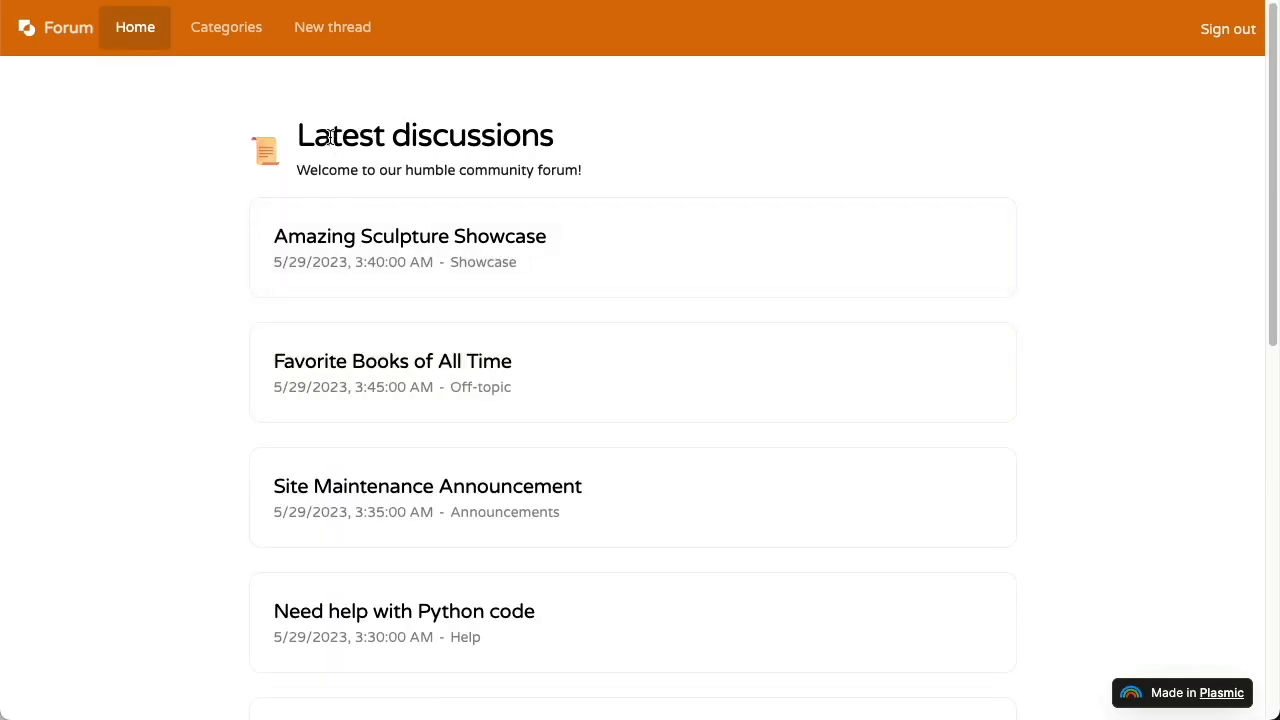
left_click(330, 46)
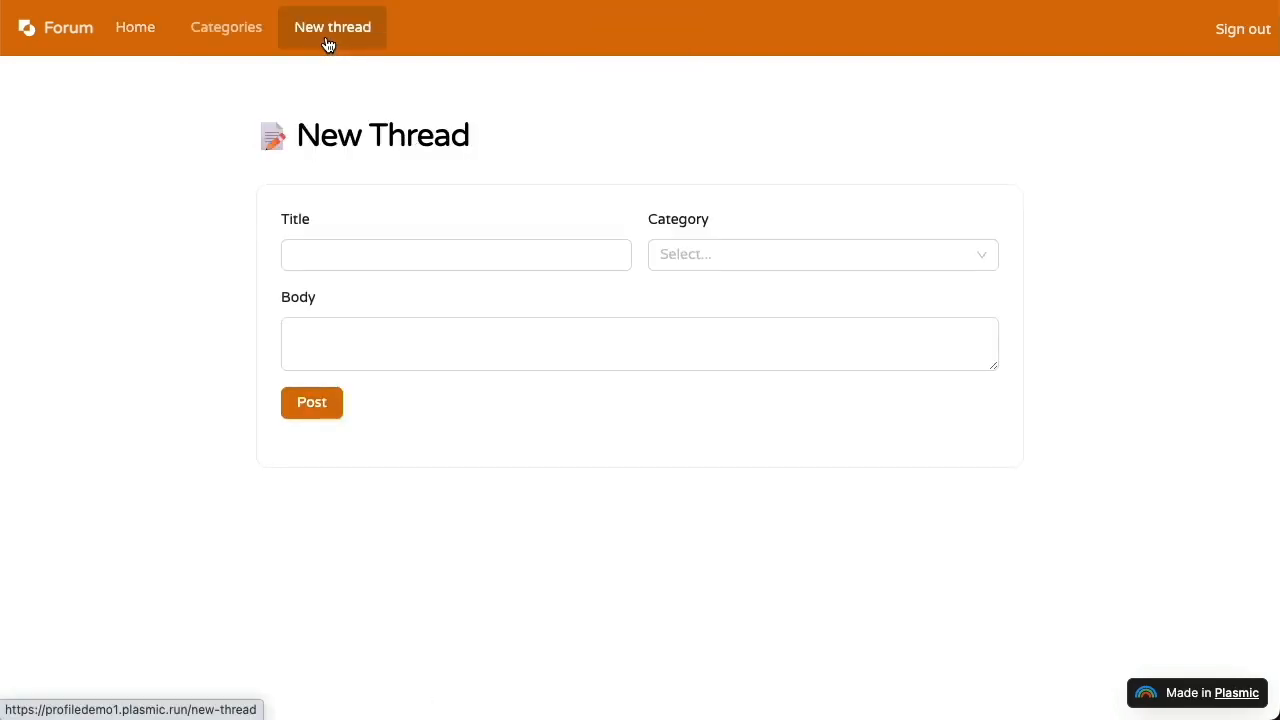
left_click(411, 249)
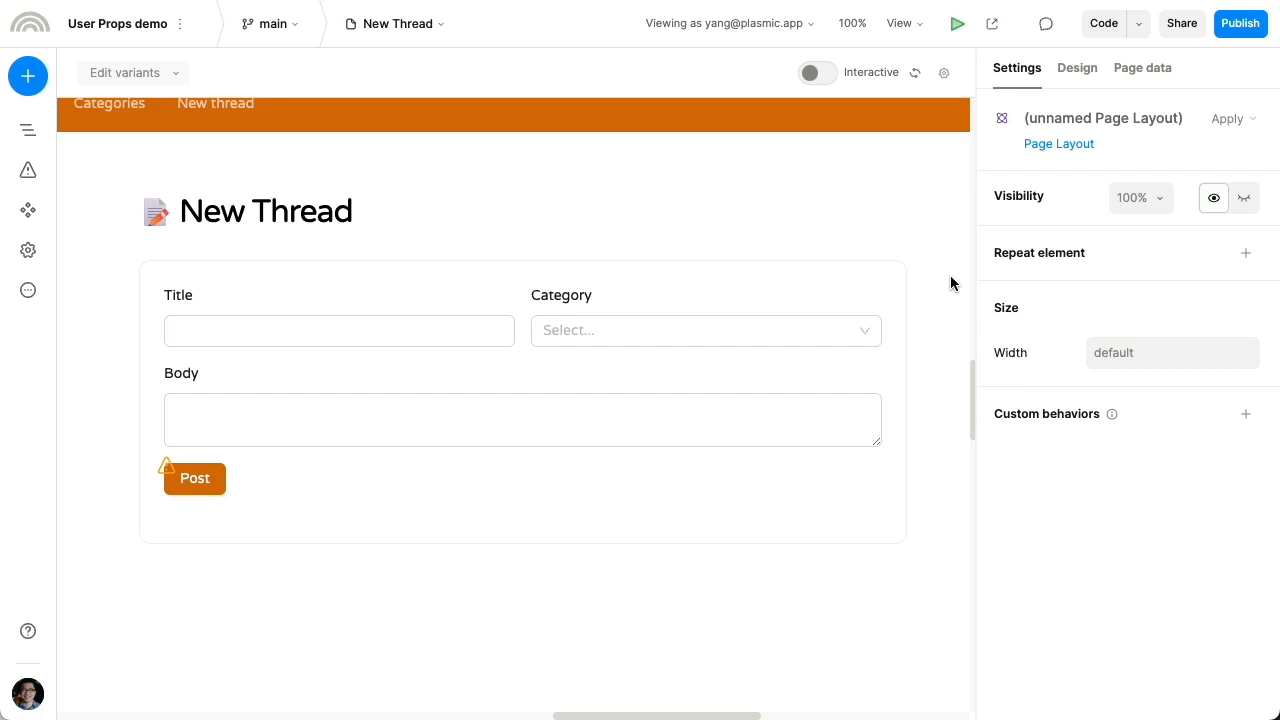
Move the New Thread page section out of the Condition Guard and delete the guard
left_click(823, 262)
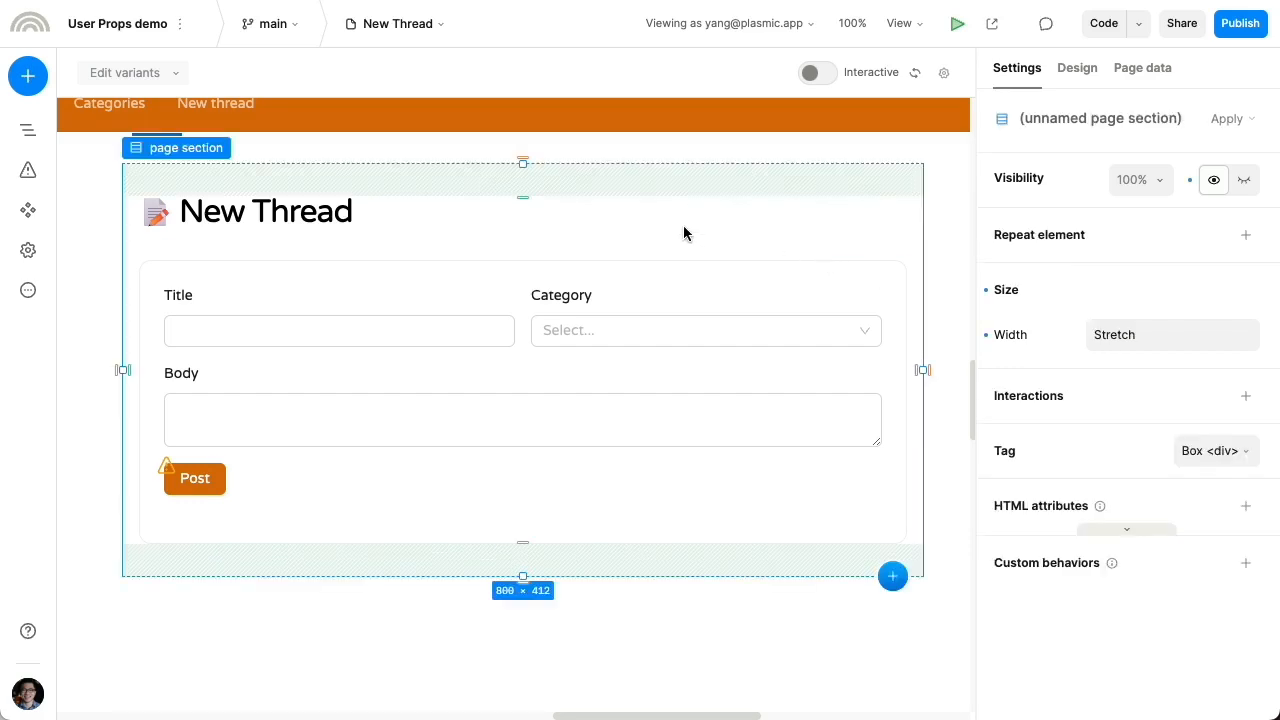
left_click(28, 130)
left_click_drag(209, 292, 198, 208)
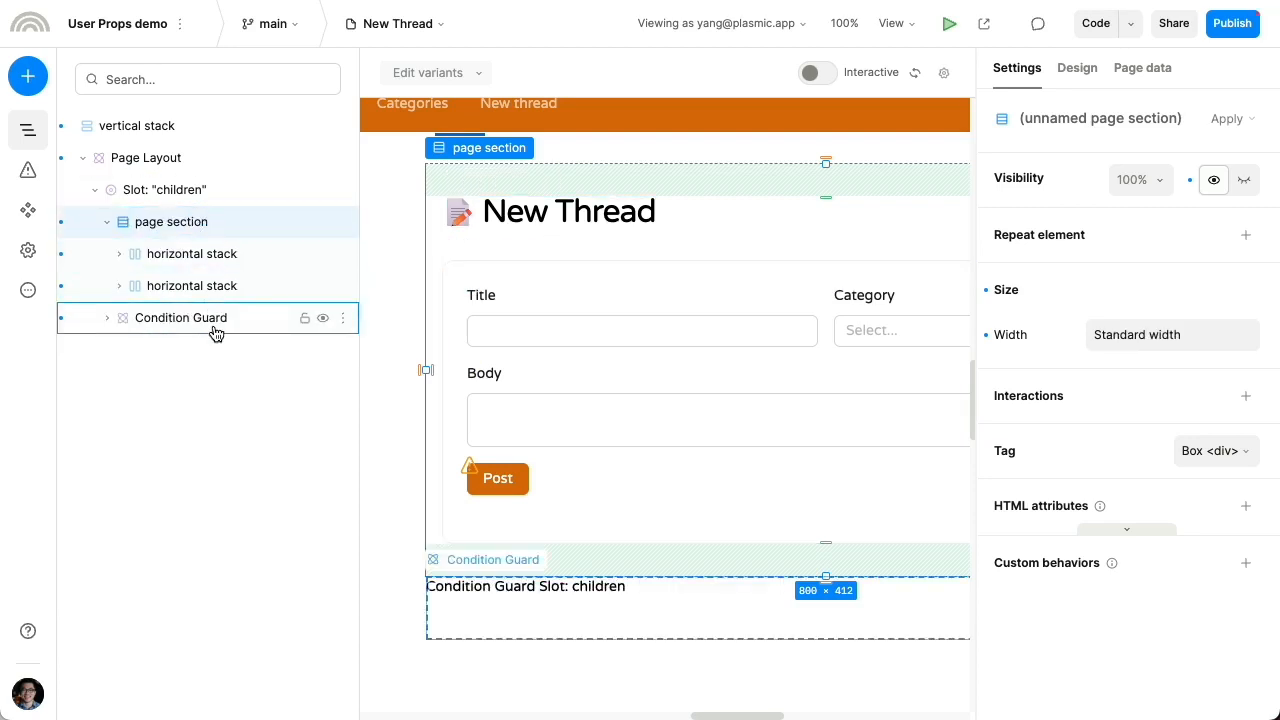
left_click(217, 330)
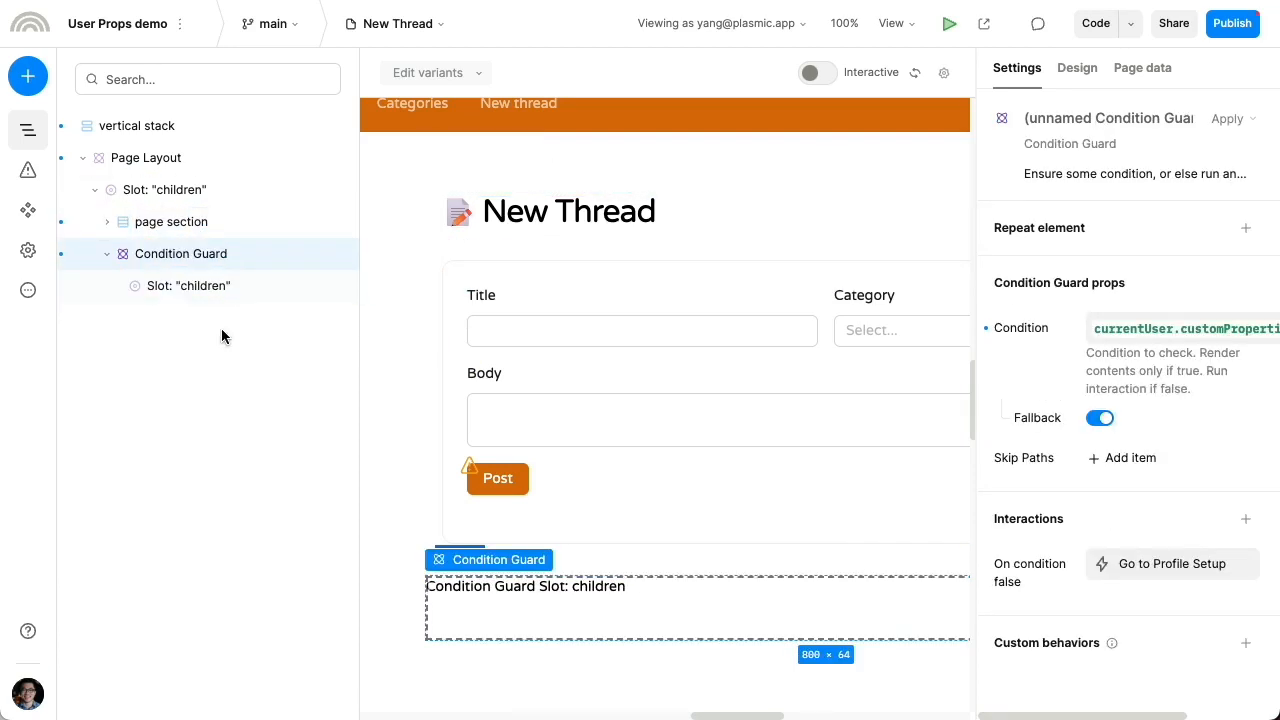
key("Delete")
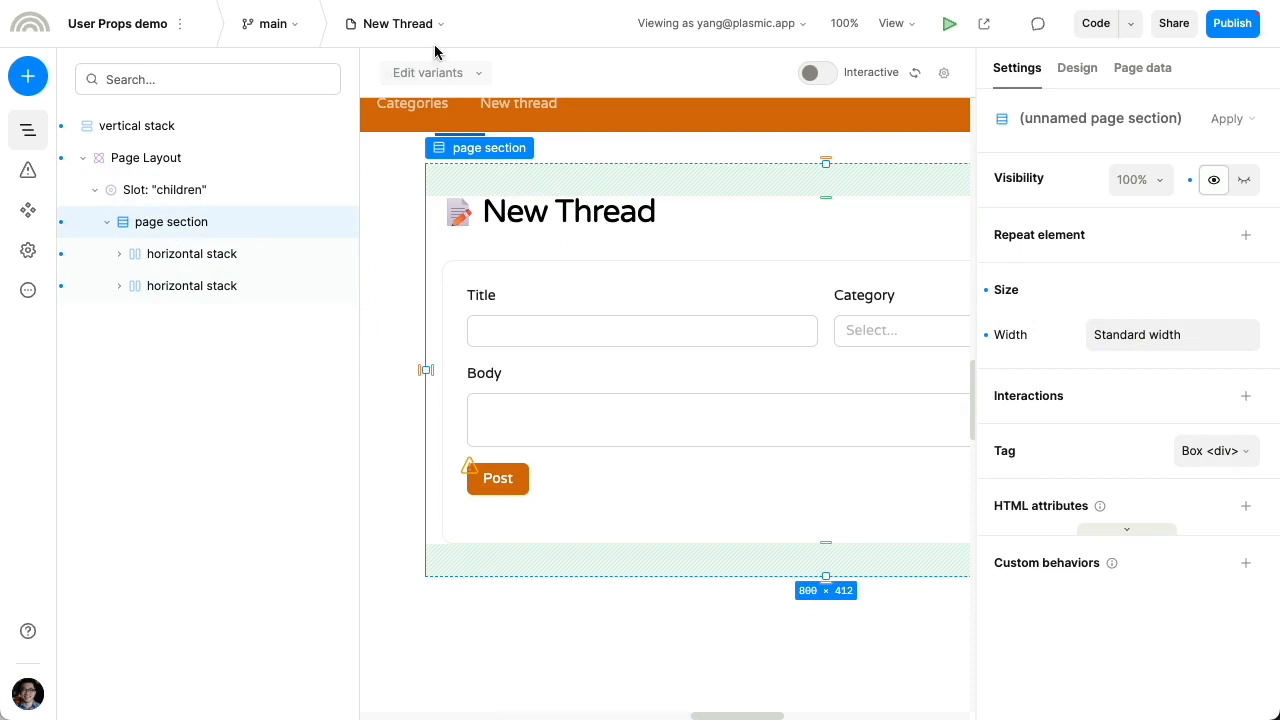
left_click(42, 122)
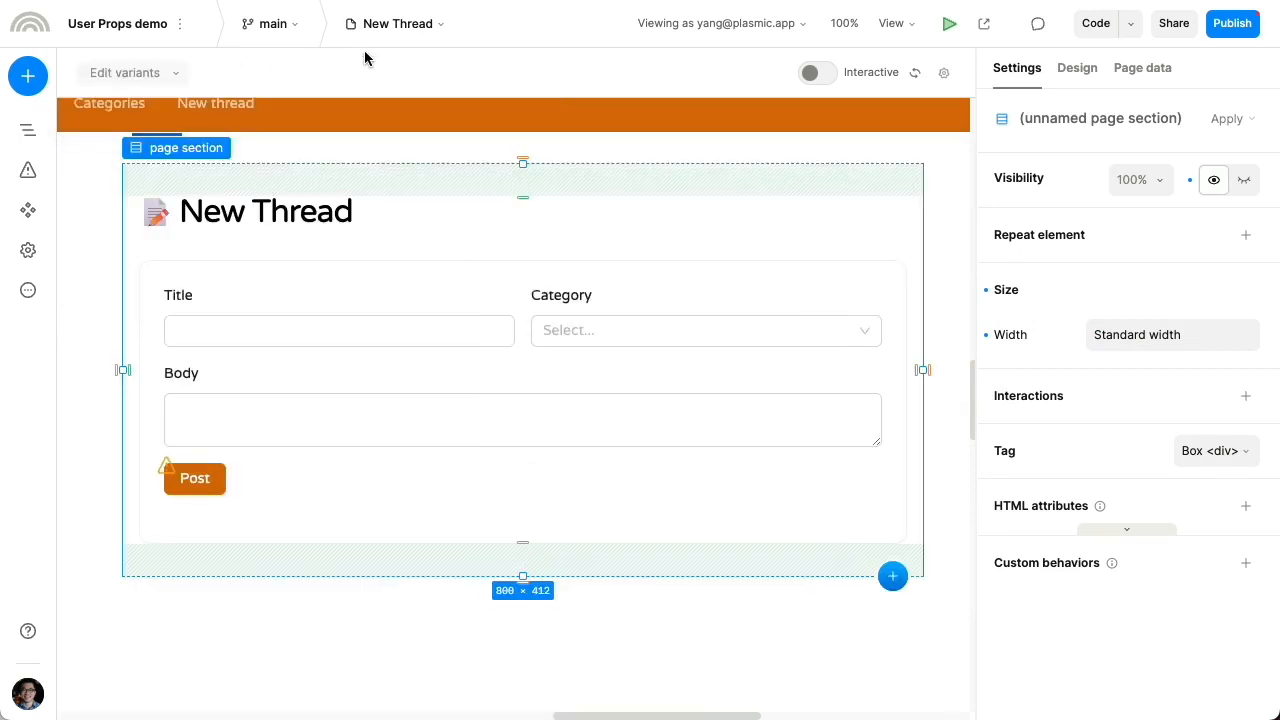
Select the shared Page Layout, then the Rich App Layout inside it
left_click_drag(296, 113, 504, 205)
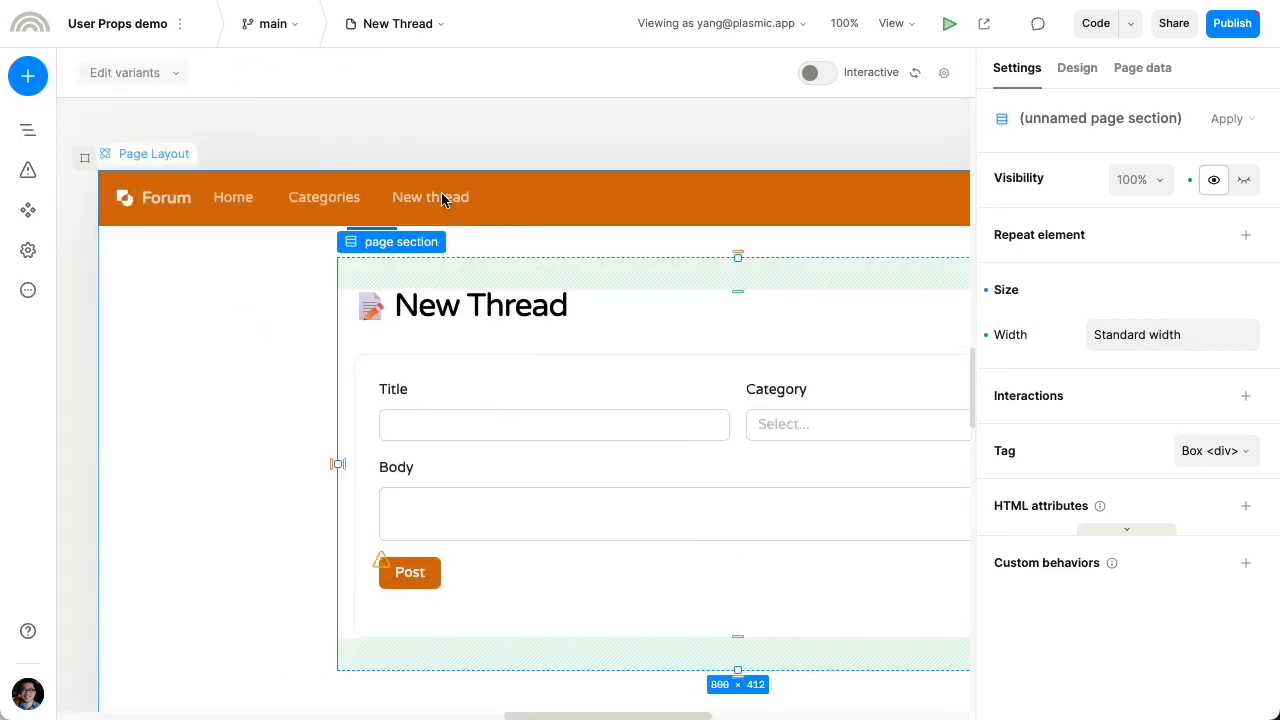
left_click(442, 200)
left_click(385, 213)
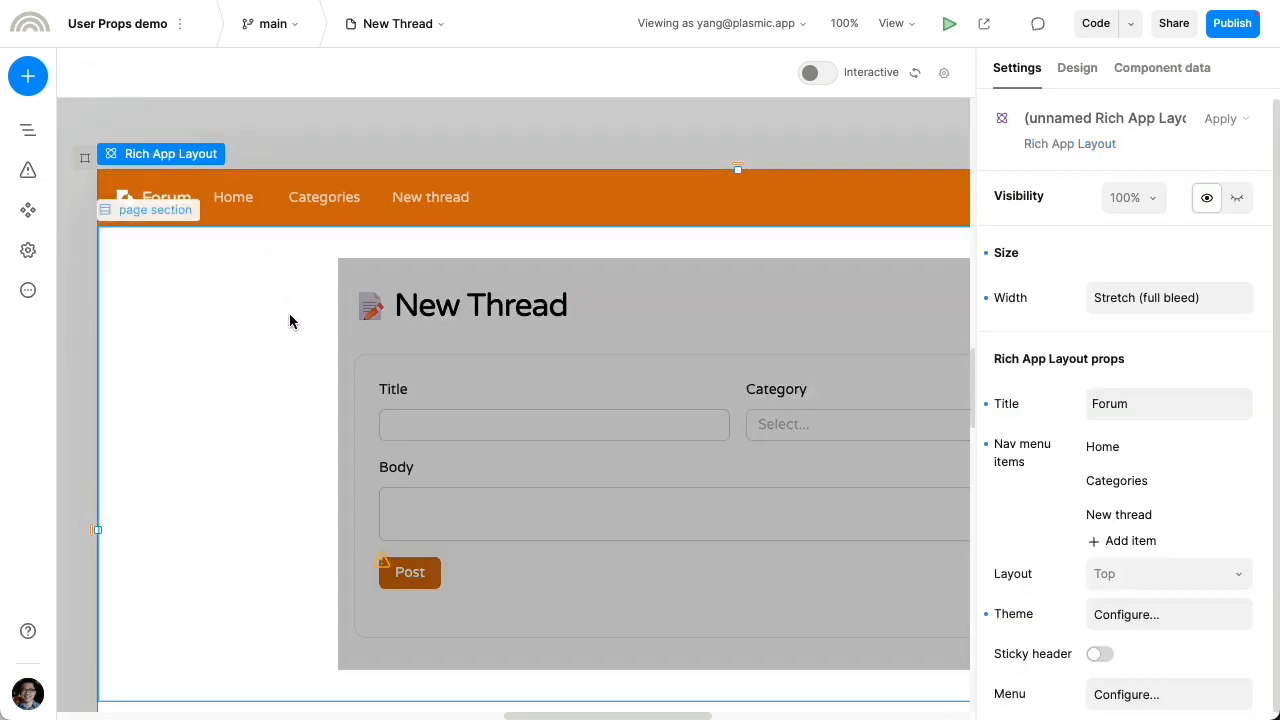
Paste the Condition Guard into the page section and move the slot target into its children slot
scroll(289, 320, "down", 3)
scroll(263, 217, "up", 1)
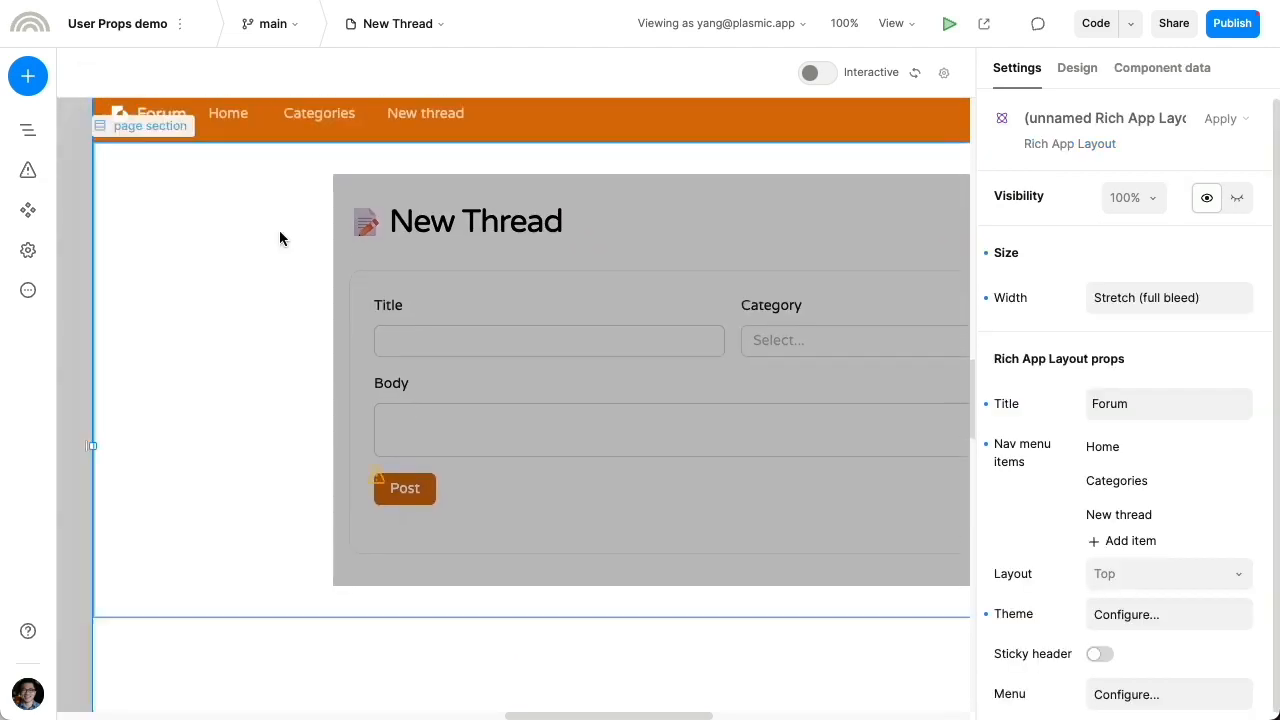
left_click(28, 130)
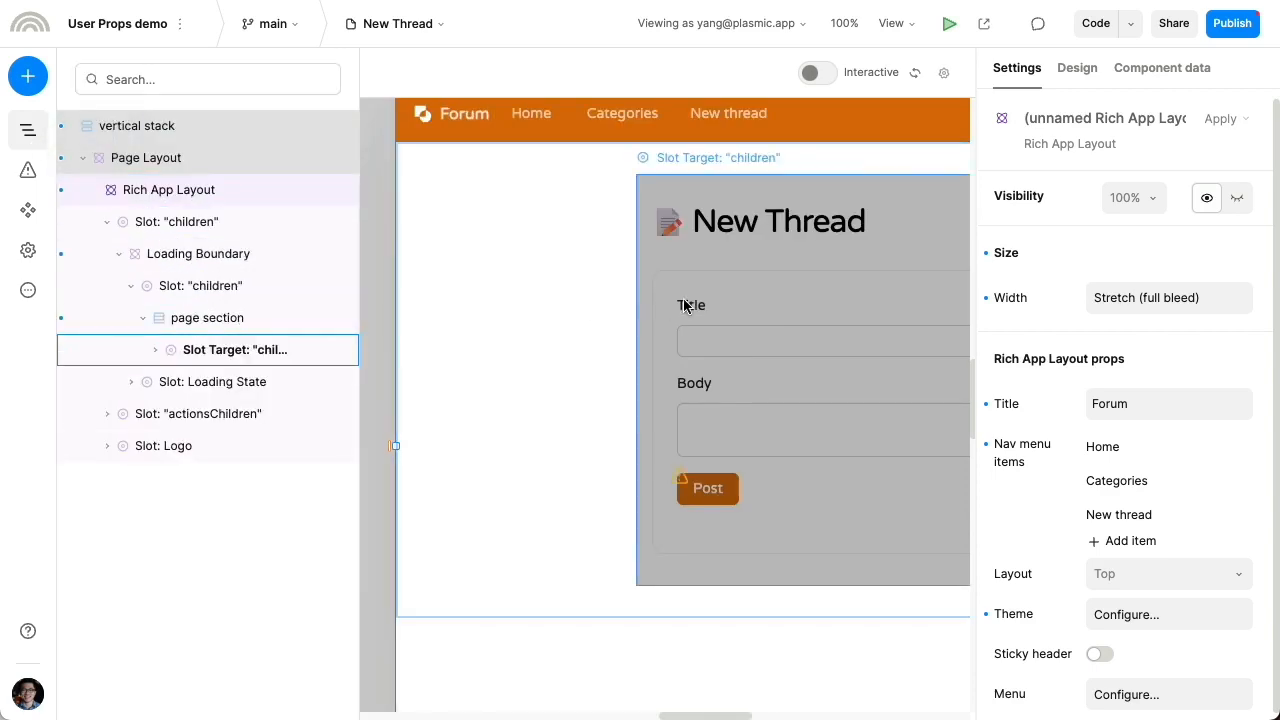
left_click(685, 306)
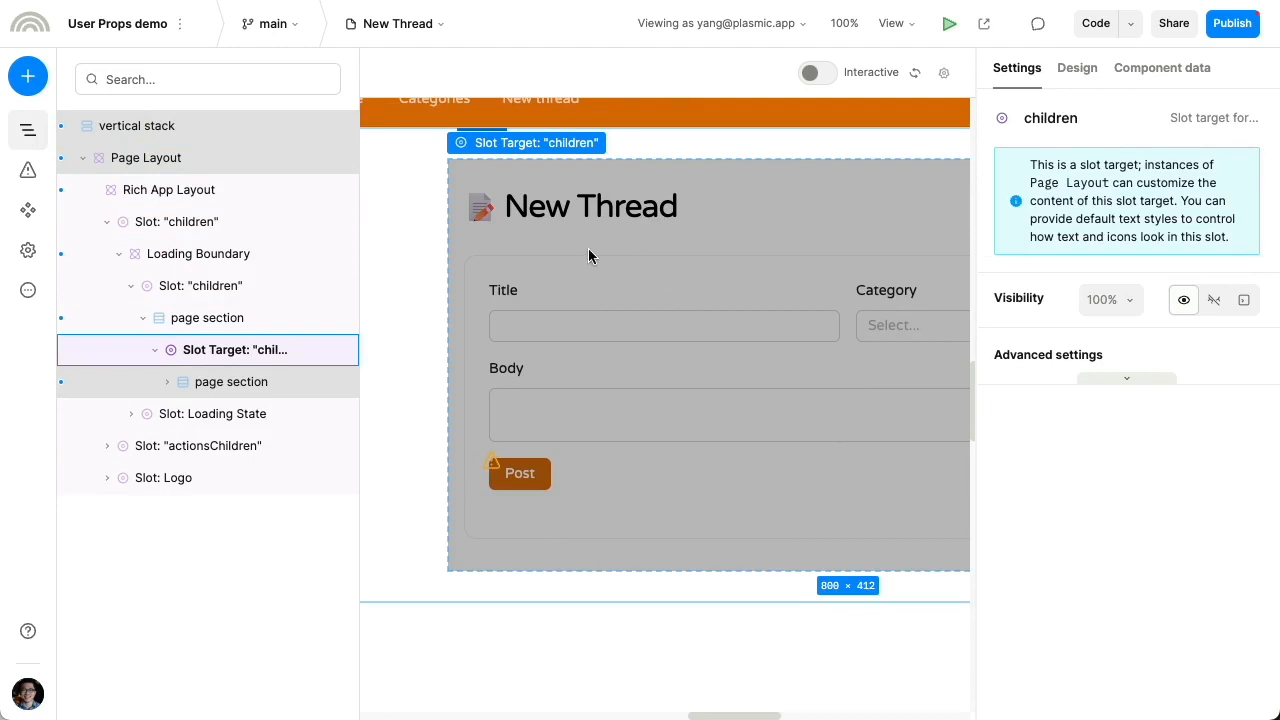
left_click(227, 330)
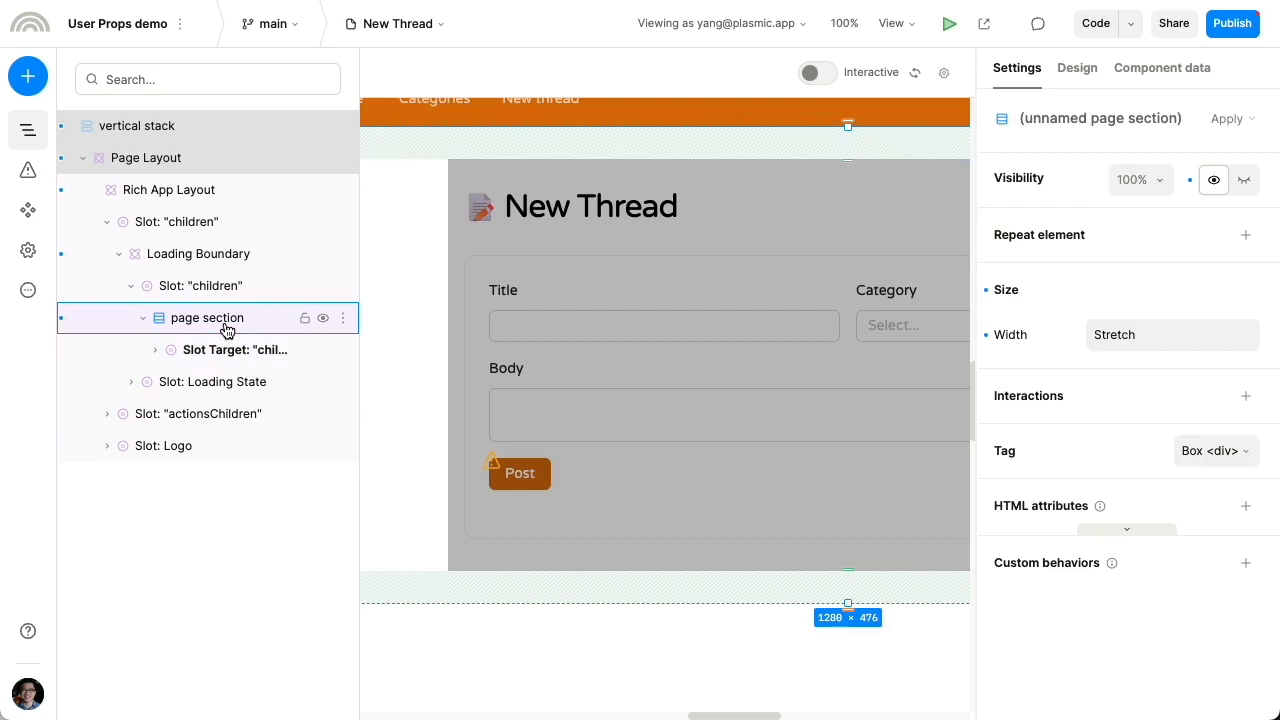
key("ctrl+v")
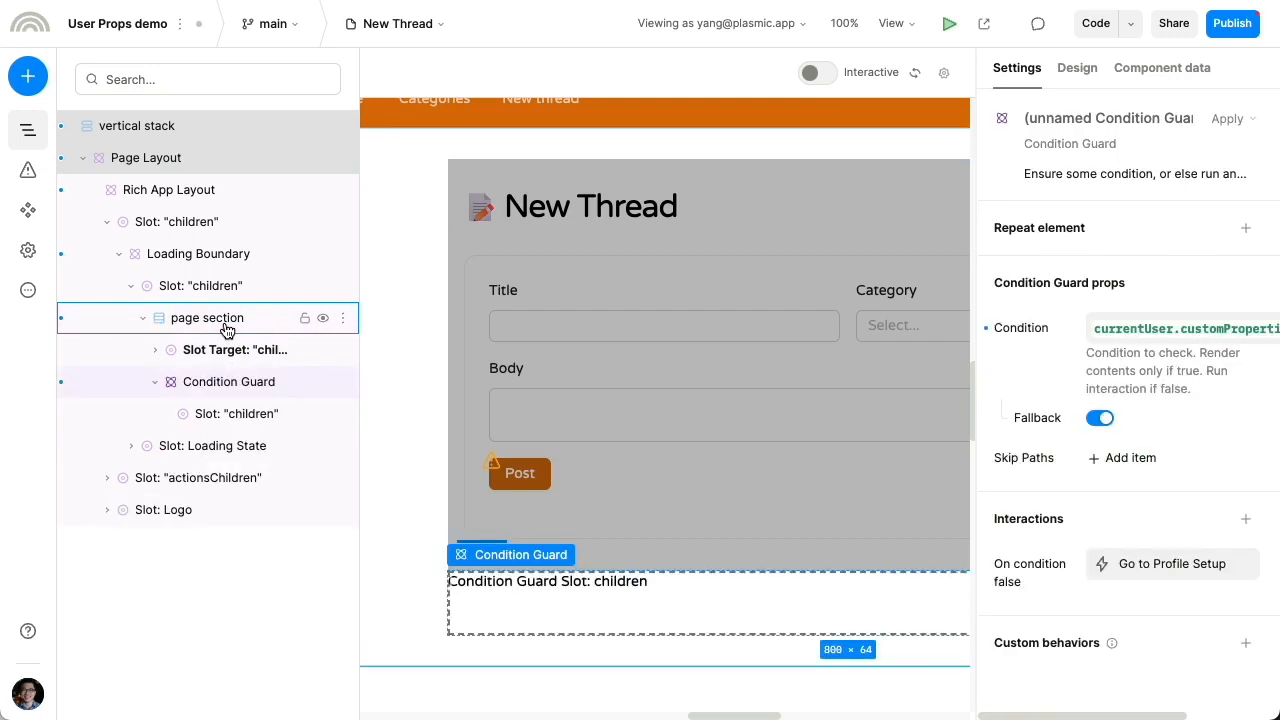
left_click_drag(218, 348, 222, 416)
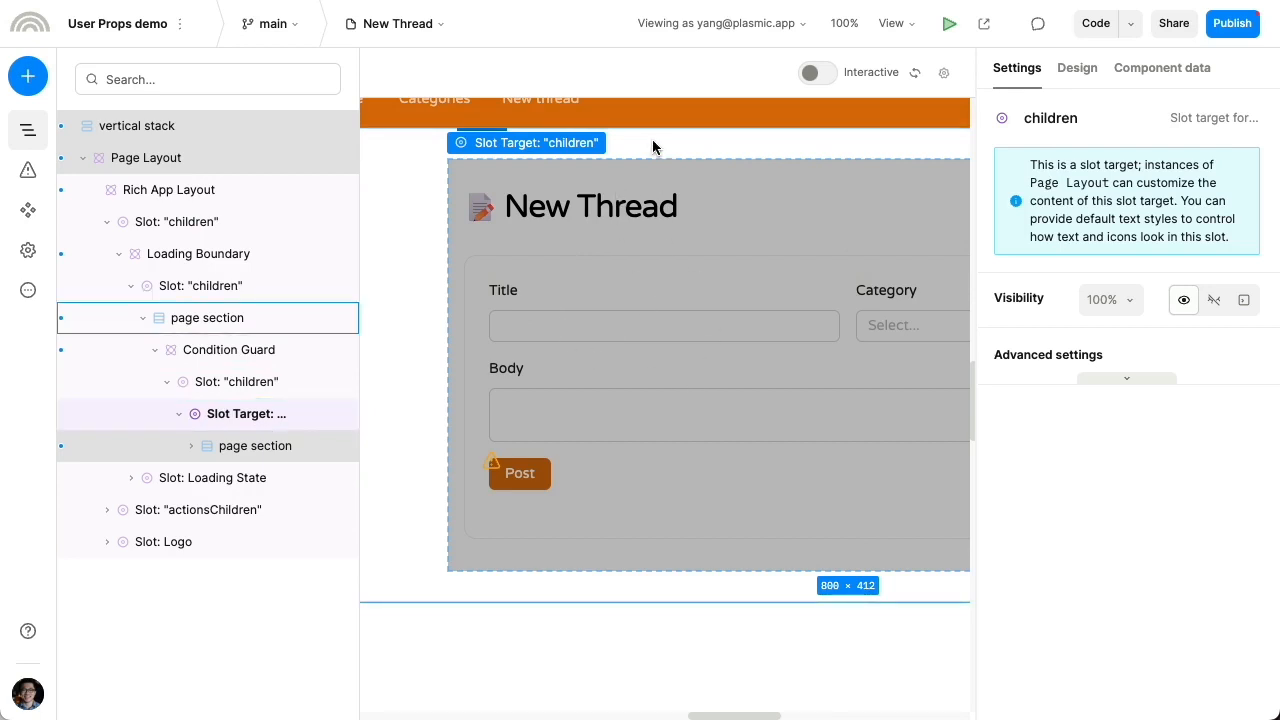
Review the settings of the Condition Guard, page section and Rich App Layout
left_click(280, 350)
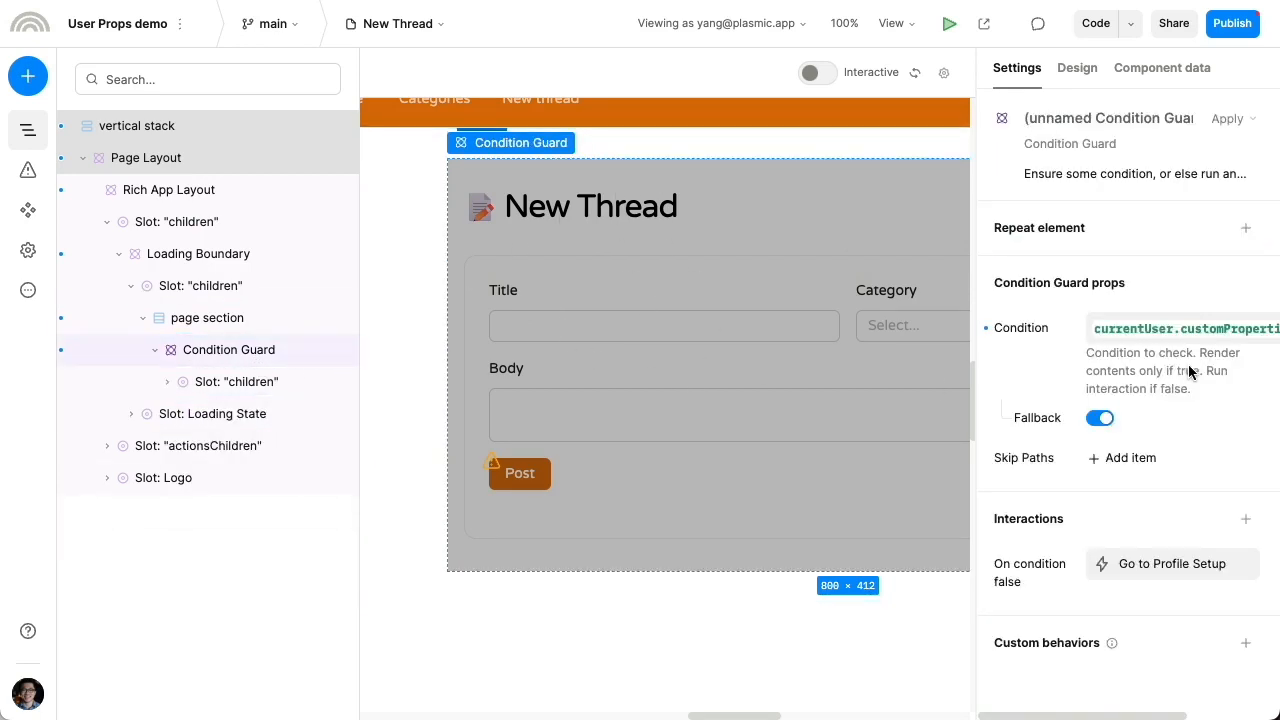
left_click_drag(775, 154, 726, 171)
left_click(706, 136)
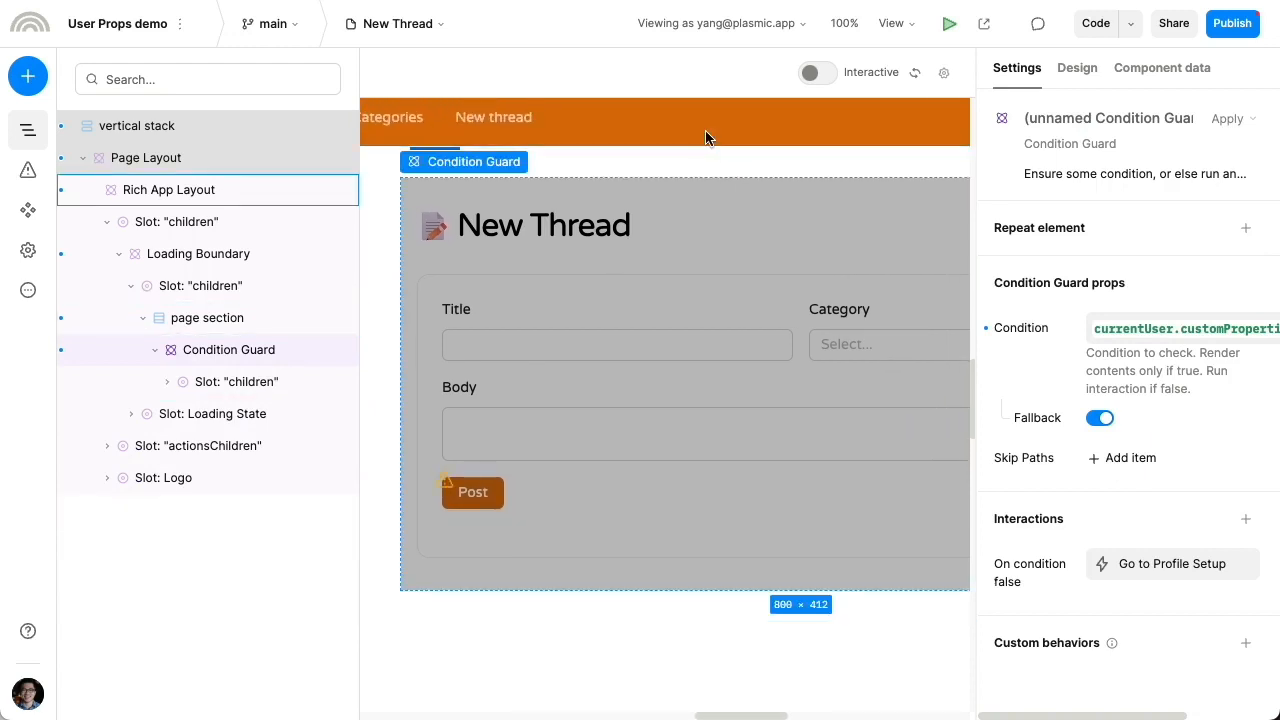
left_click(706, 170)
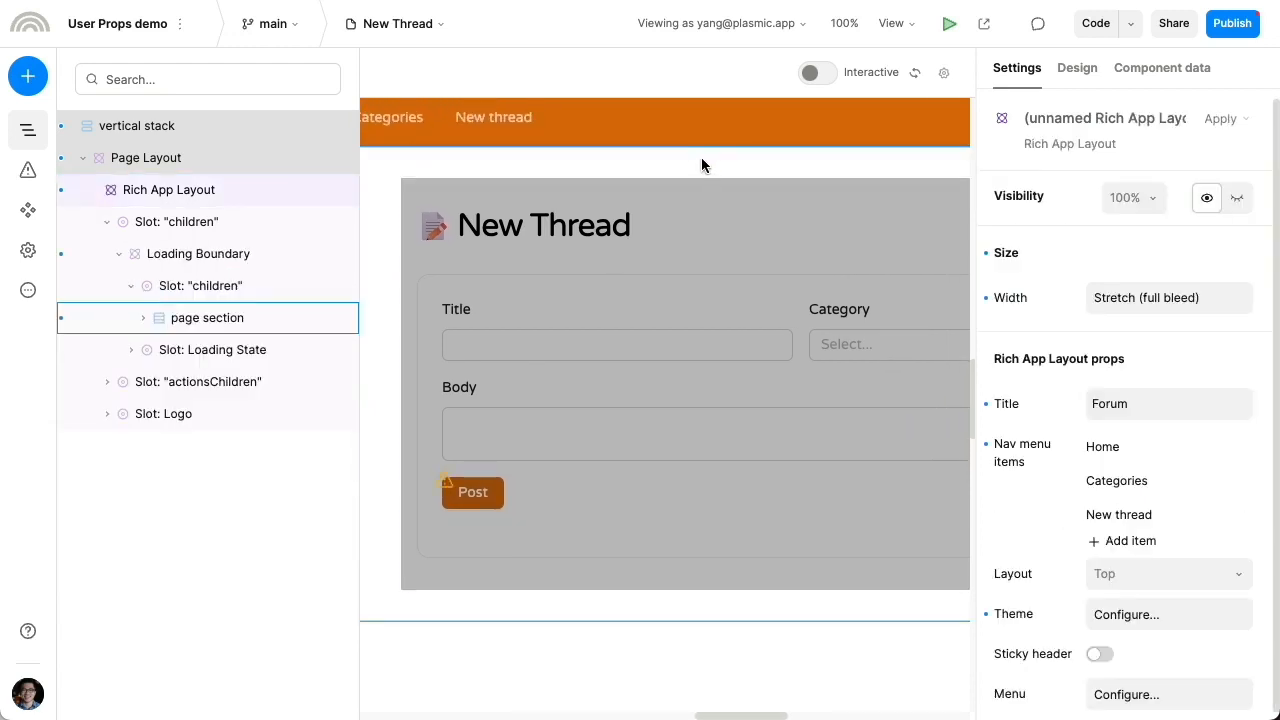
left_click(756, 158)
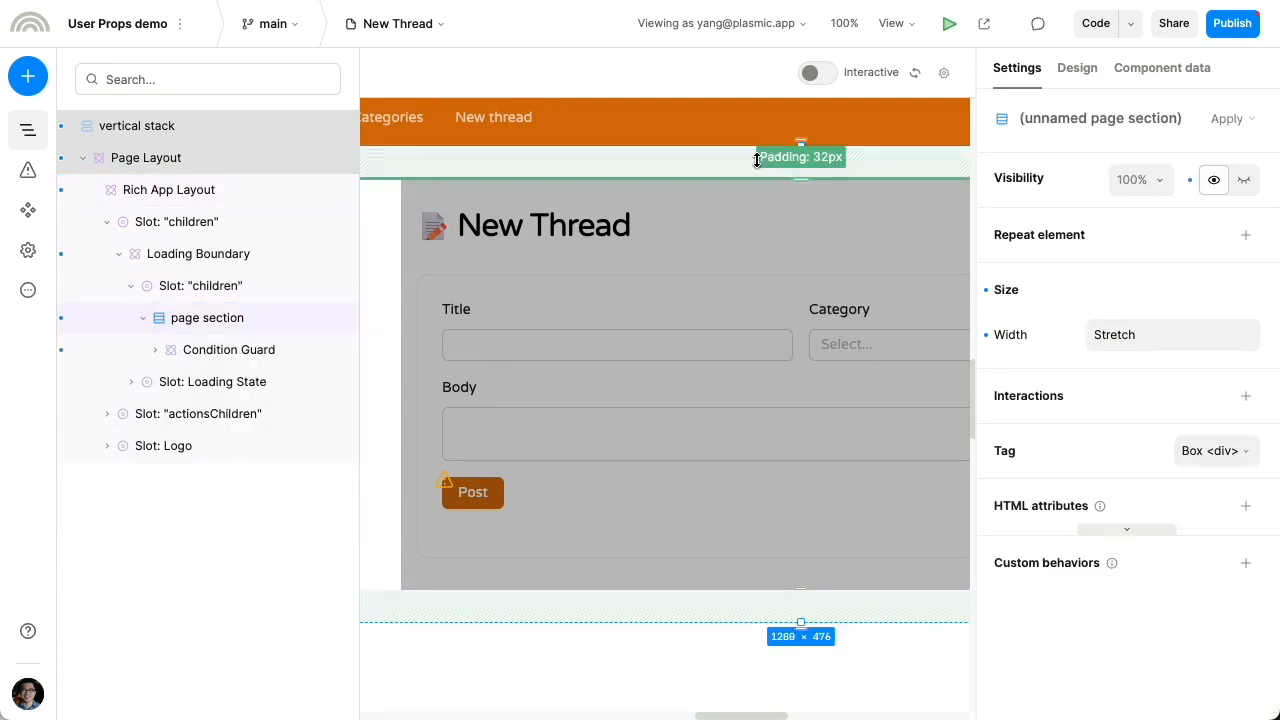
left_click(662, 125)
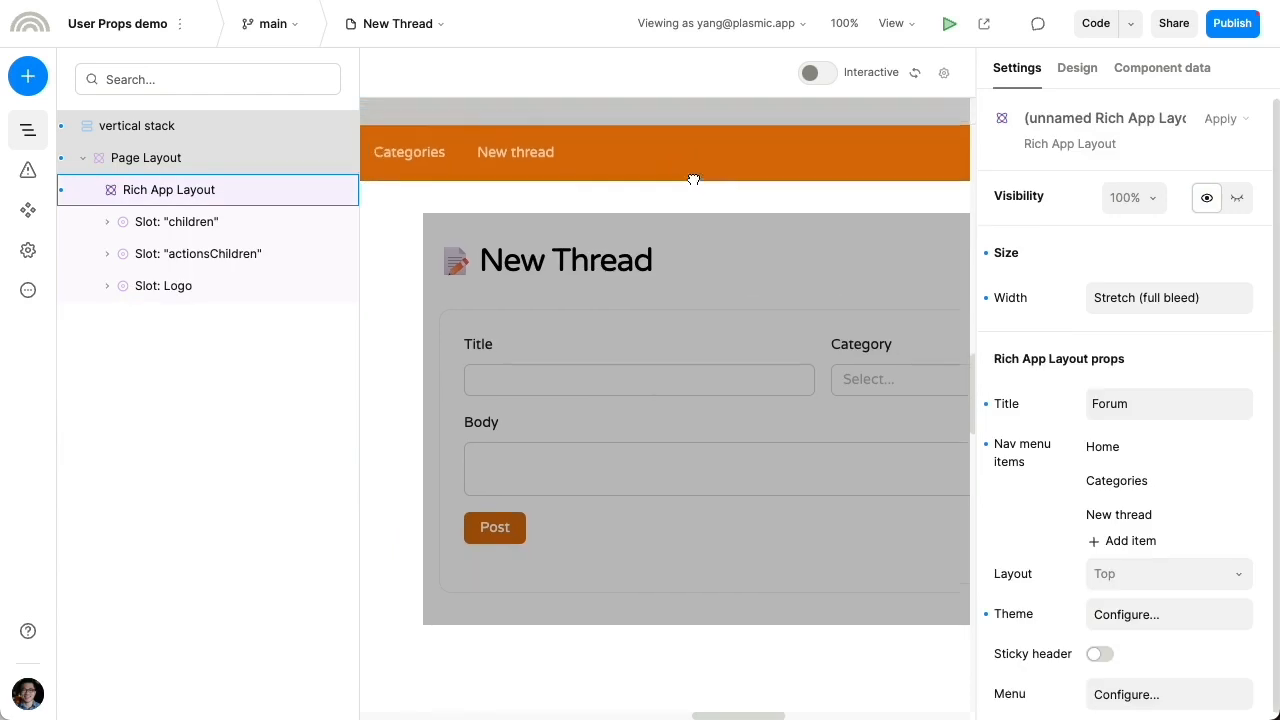
left_click(443, 57)
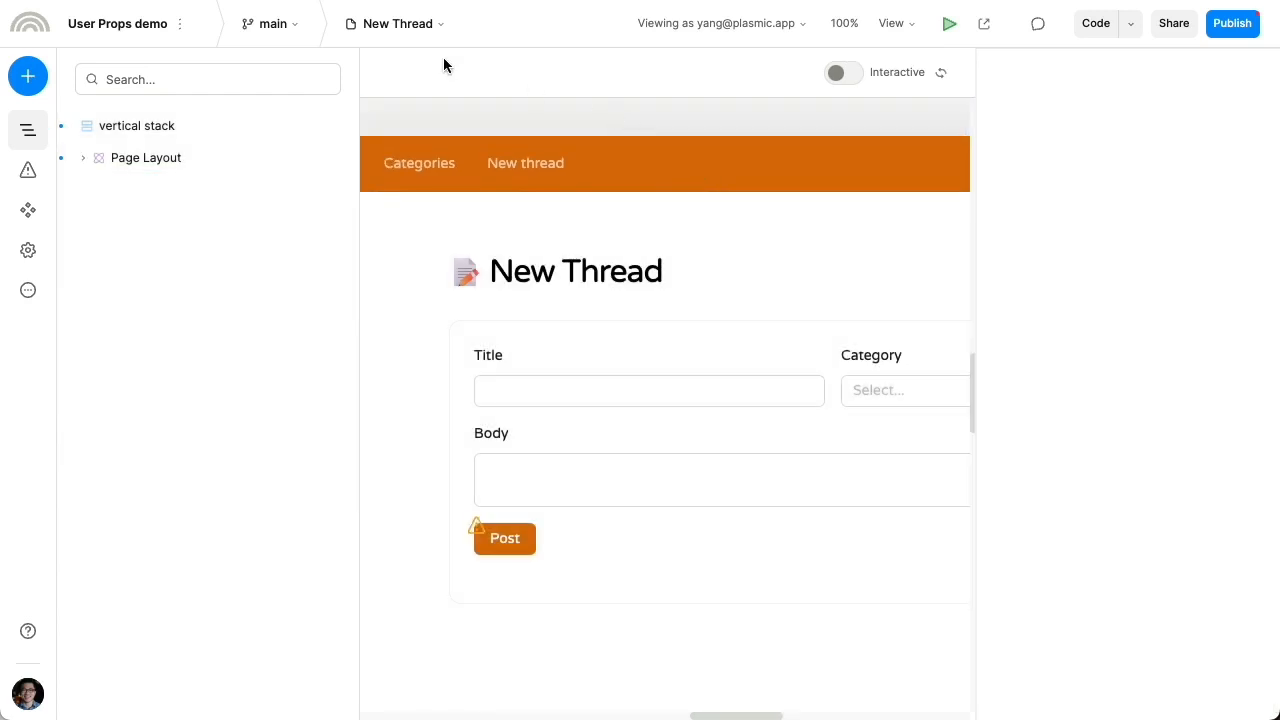
Switch to the Profile Setup page and select its Rich App Layout
left_click(375, 30)
left_click(476, 276)
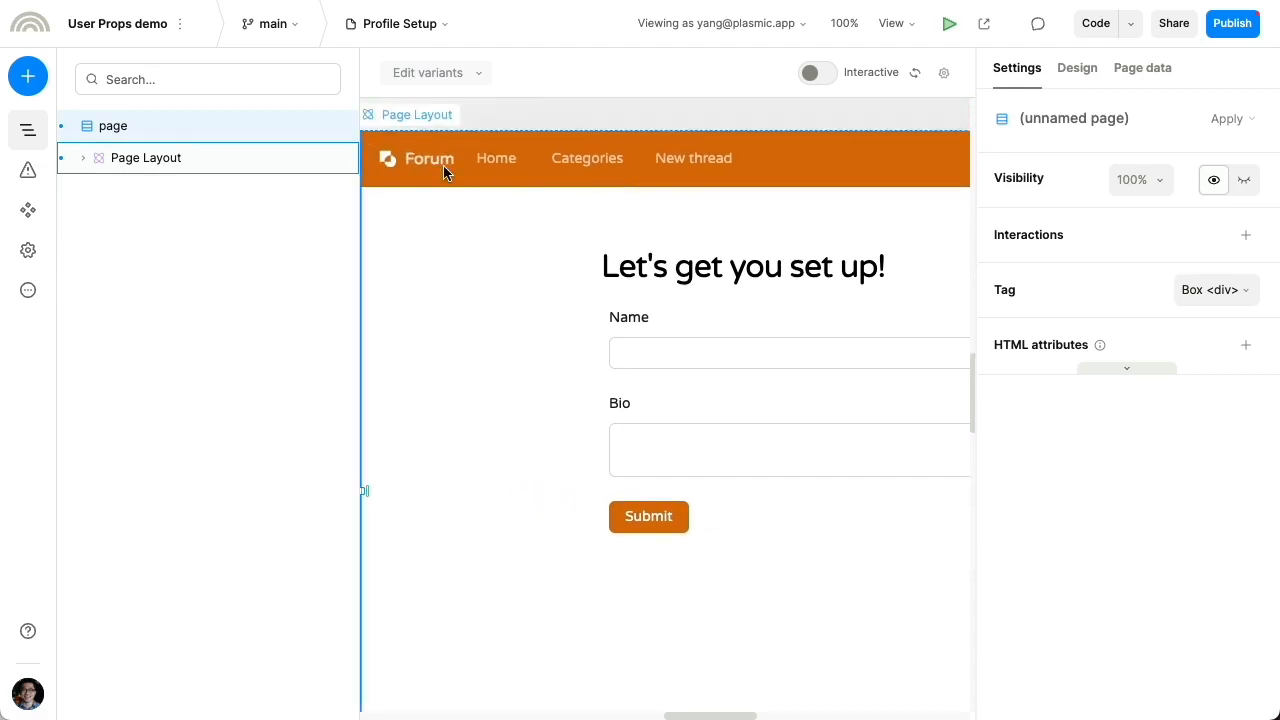
left_click(443, 165)
left_click(443, 165)
left_click_drag(584, 209, 516, 195)
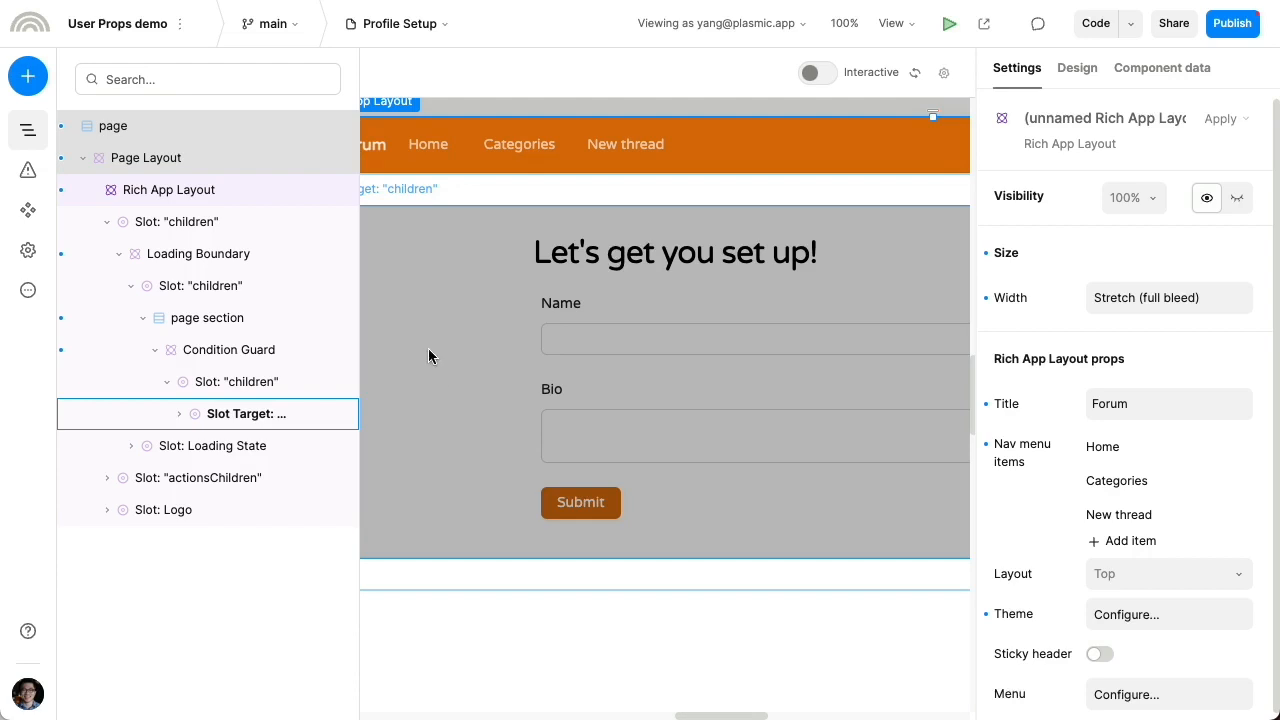
Add the Profile Setup route /profile-setup to the Condition Guard's Skip Paths
left_click(436, 311)
left_click(278, 351)
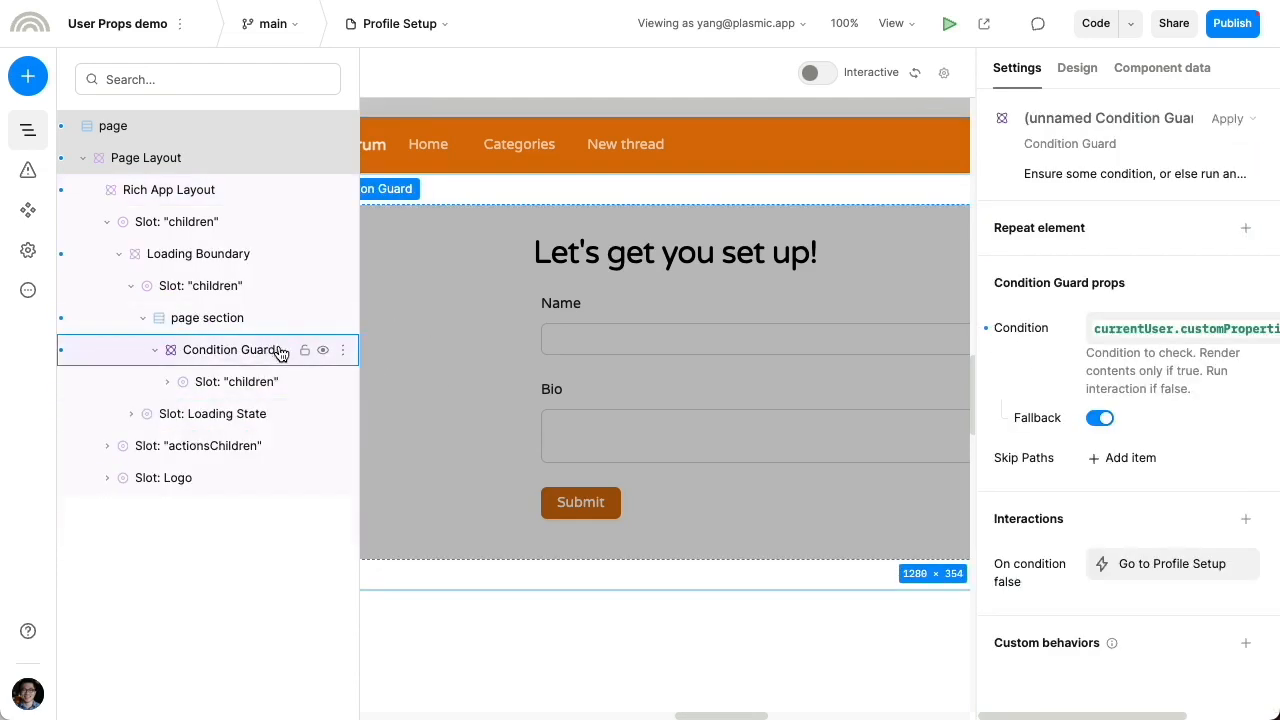
left_click(1131, 460)
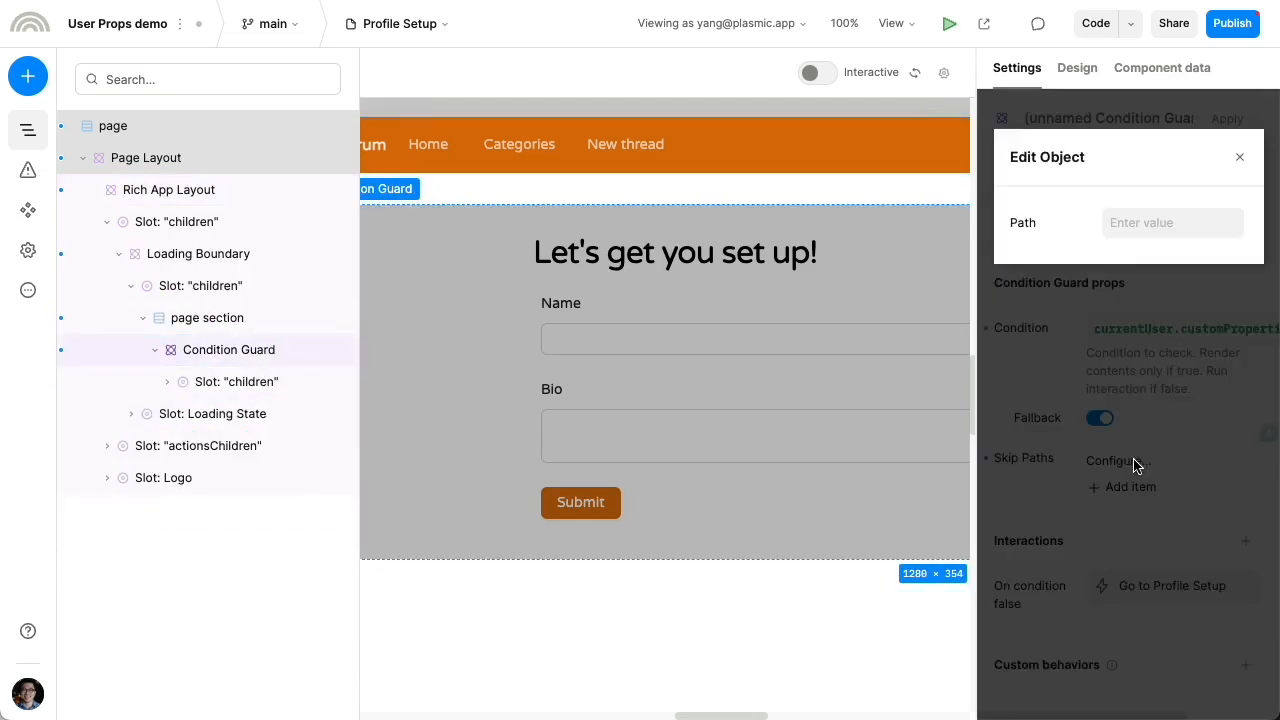
left_click(1148, 222)
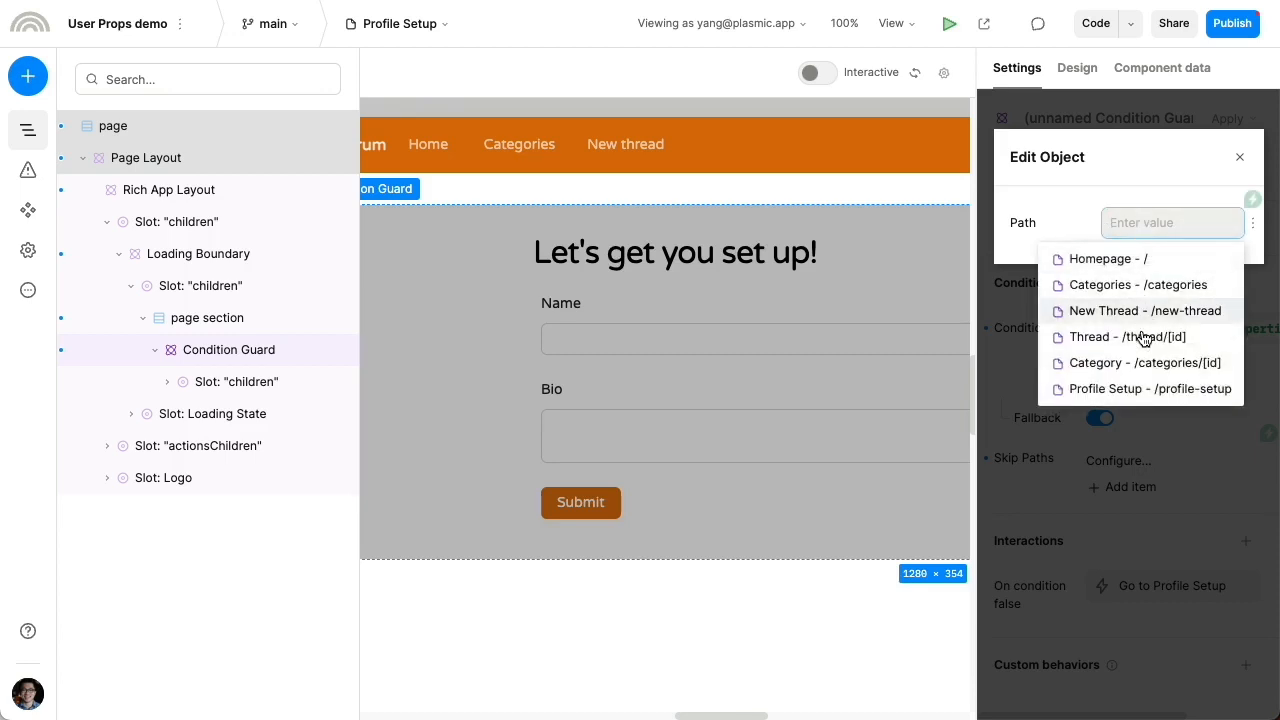
left_click(1137, 389)
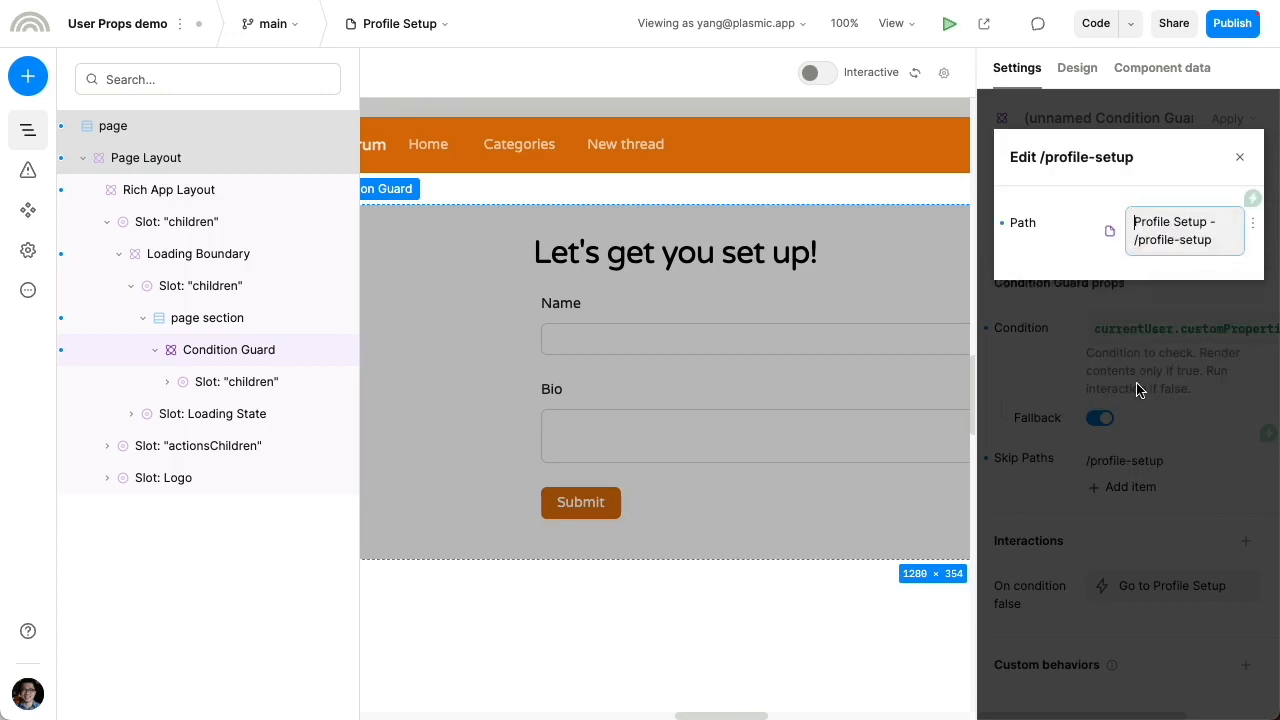
left_click(1136, 389)
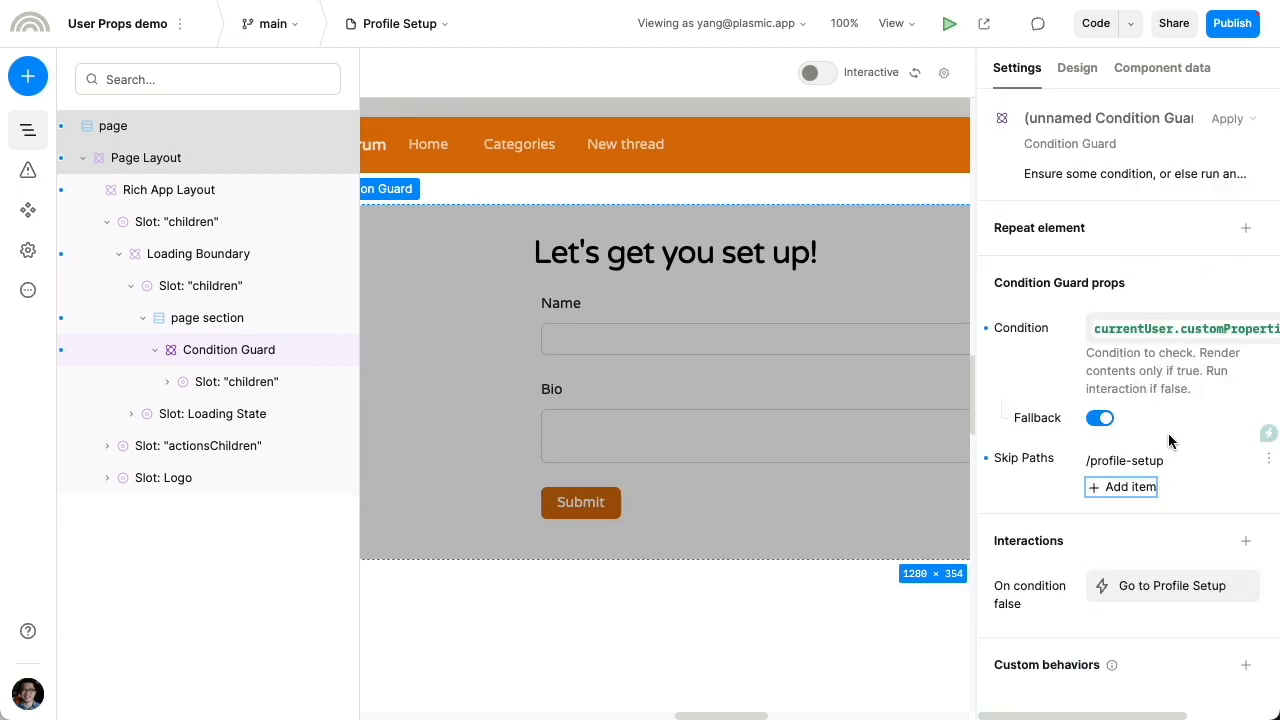